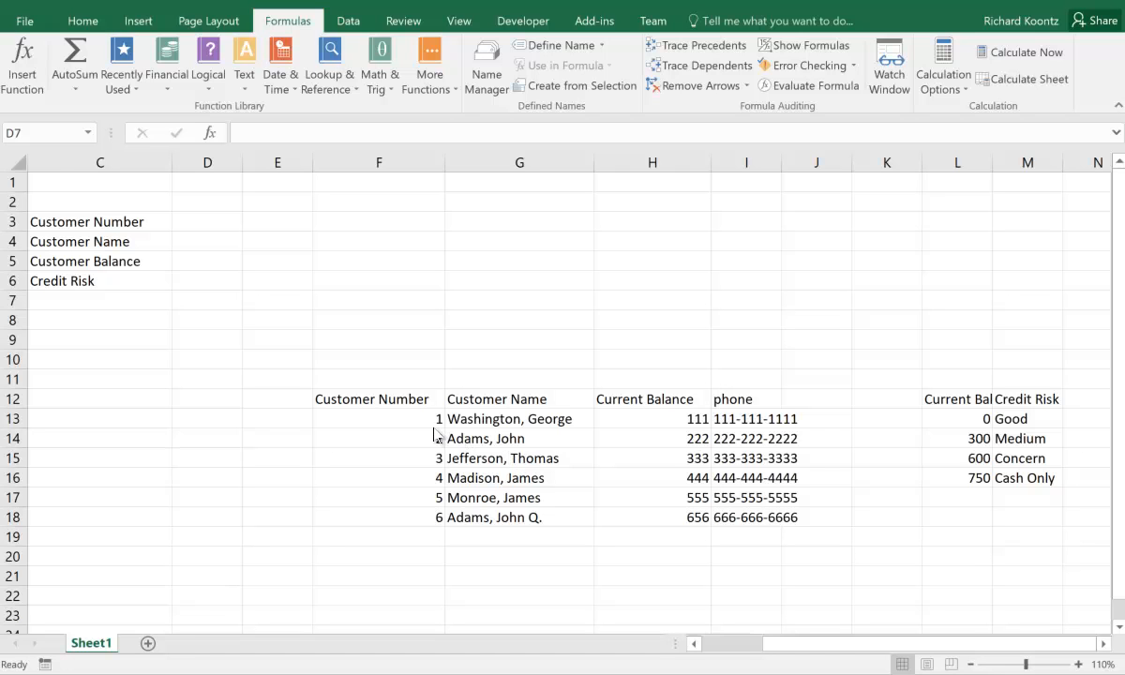
Step: Enter a sample customer number in cell D3, beside the Customer Number label
click(210, 223)
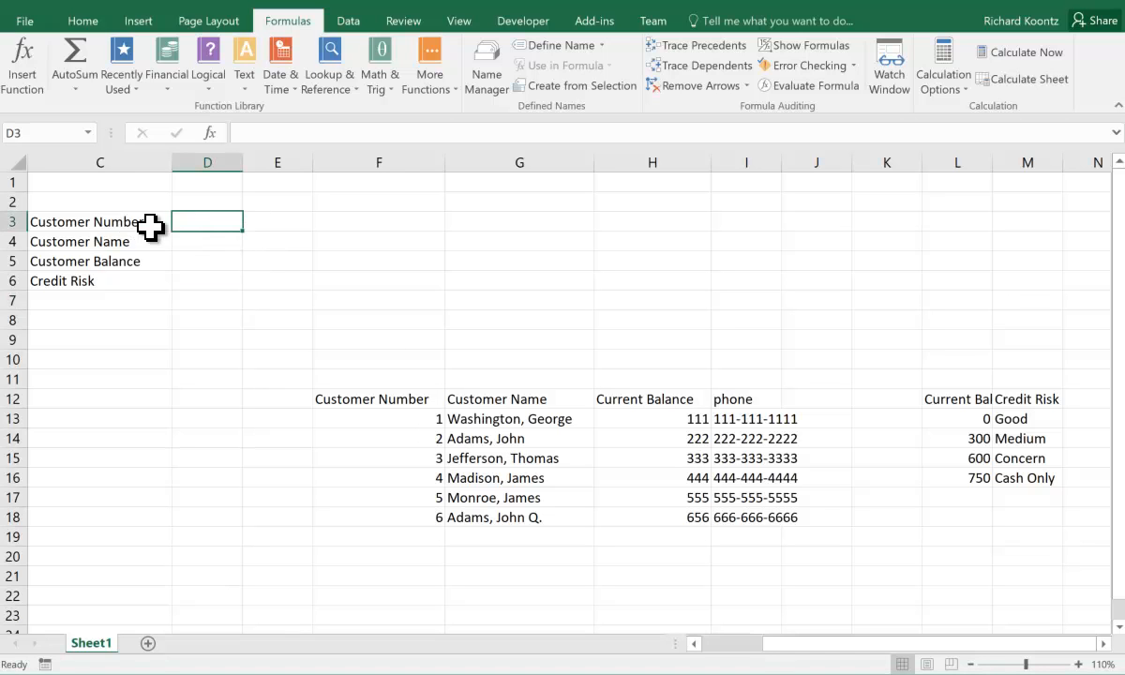
text(2)
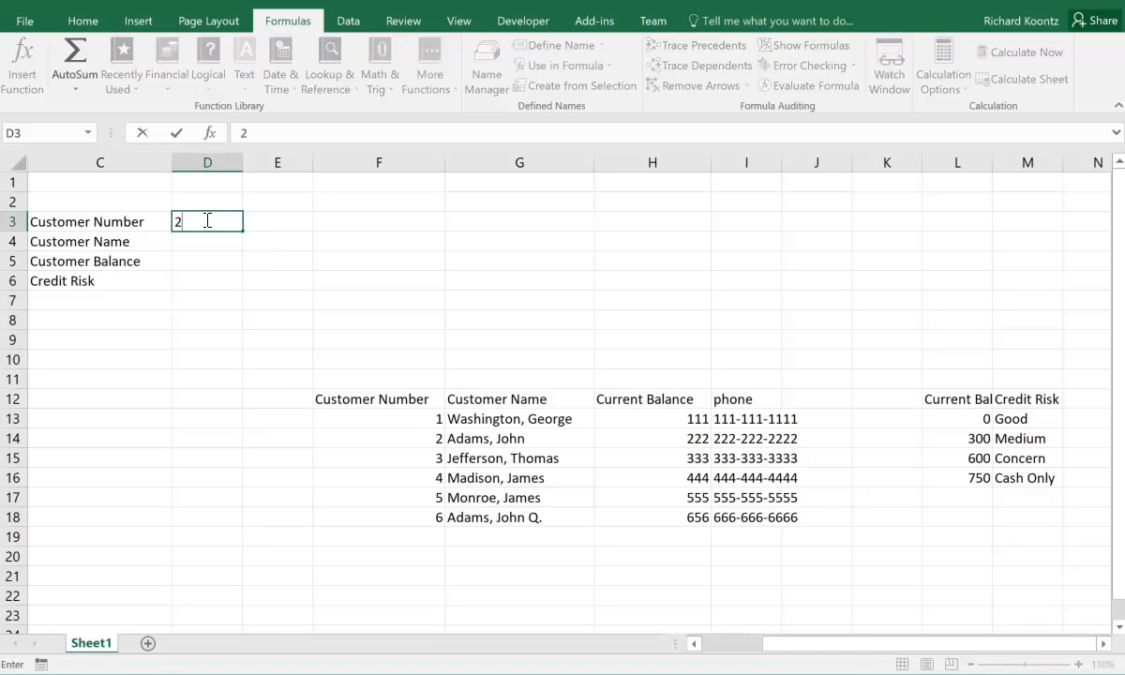
click(403, 439)
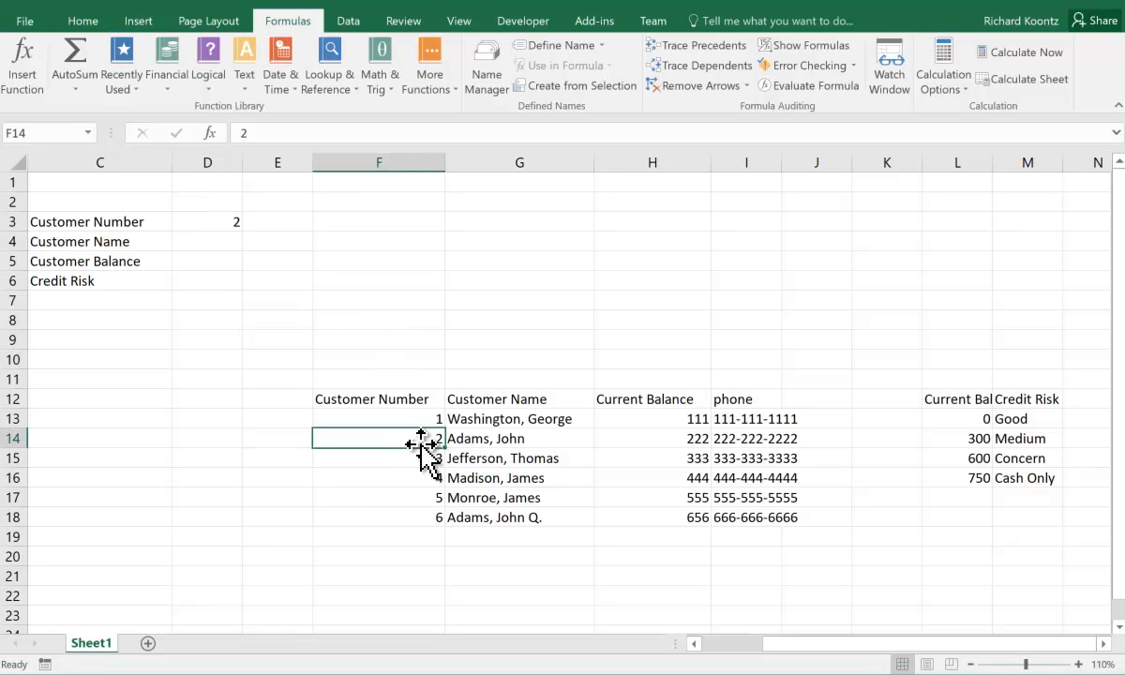
Step: Examine the name in the matching customer row and the balance thresholds and ratings in the credit risk list
click(484, 439)
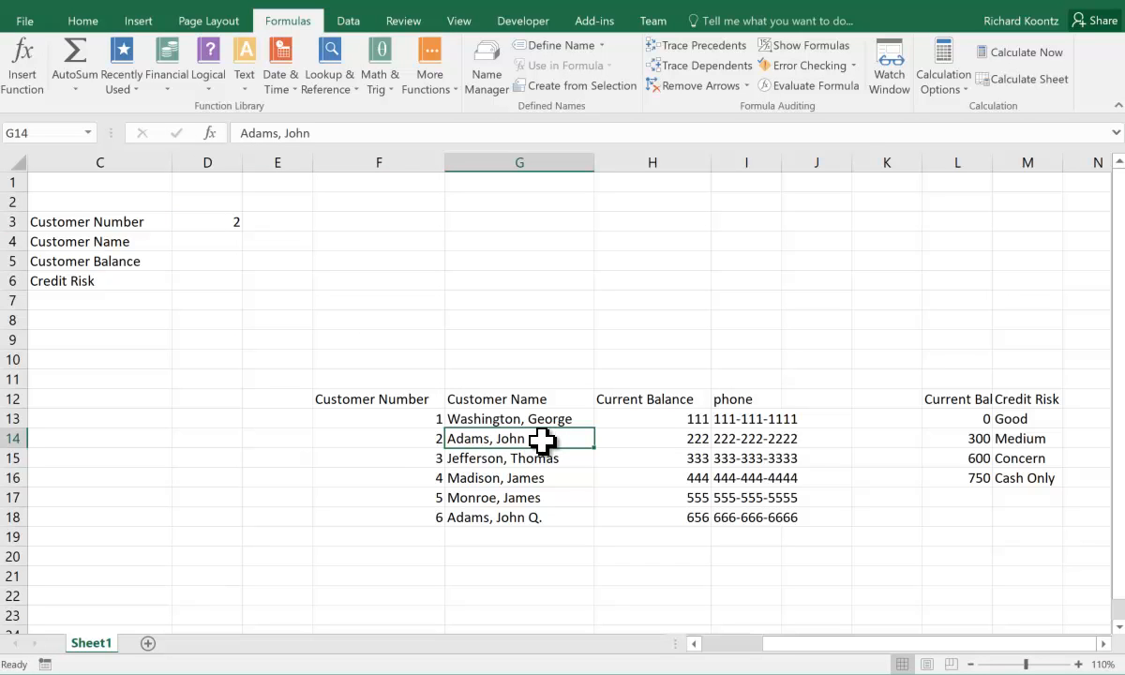
click(201, 264)
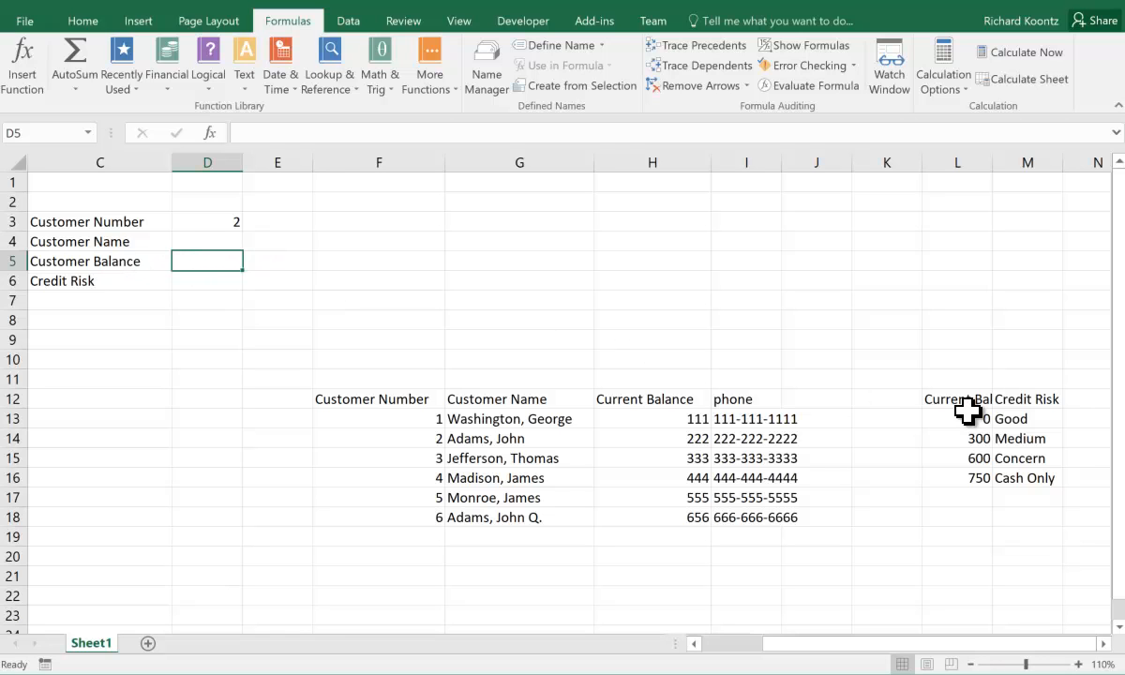
drag(971, 416, 969, 470)
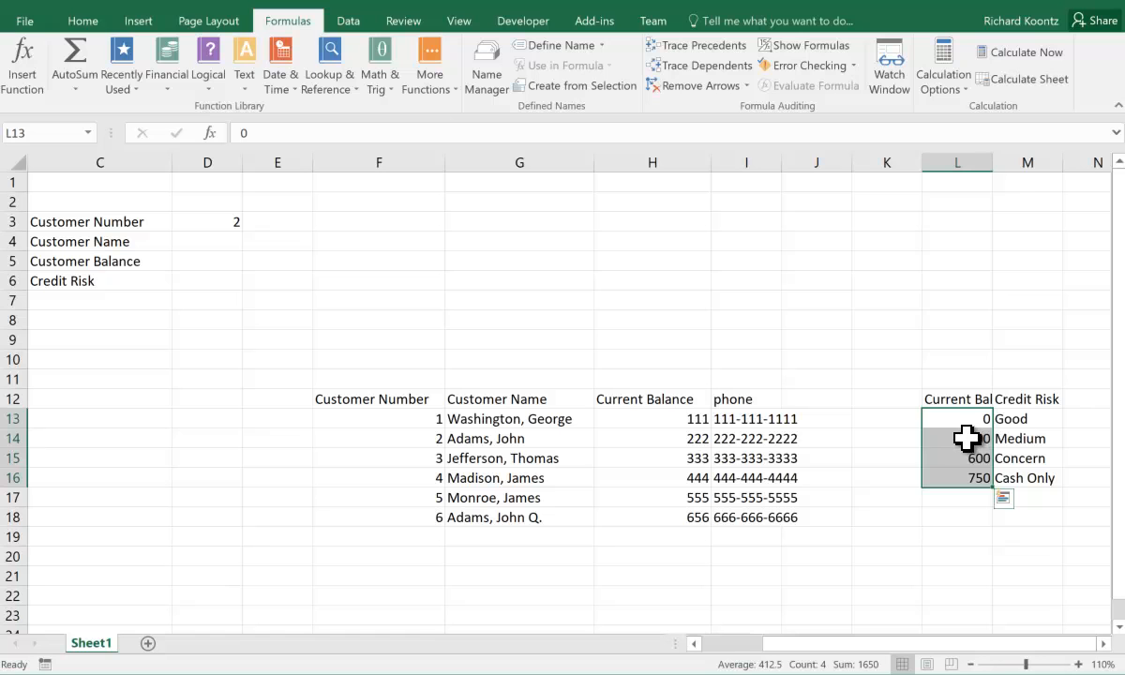
click(970, 439)
click(975, 456)
click(972, 477)
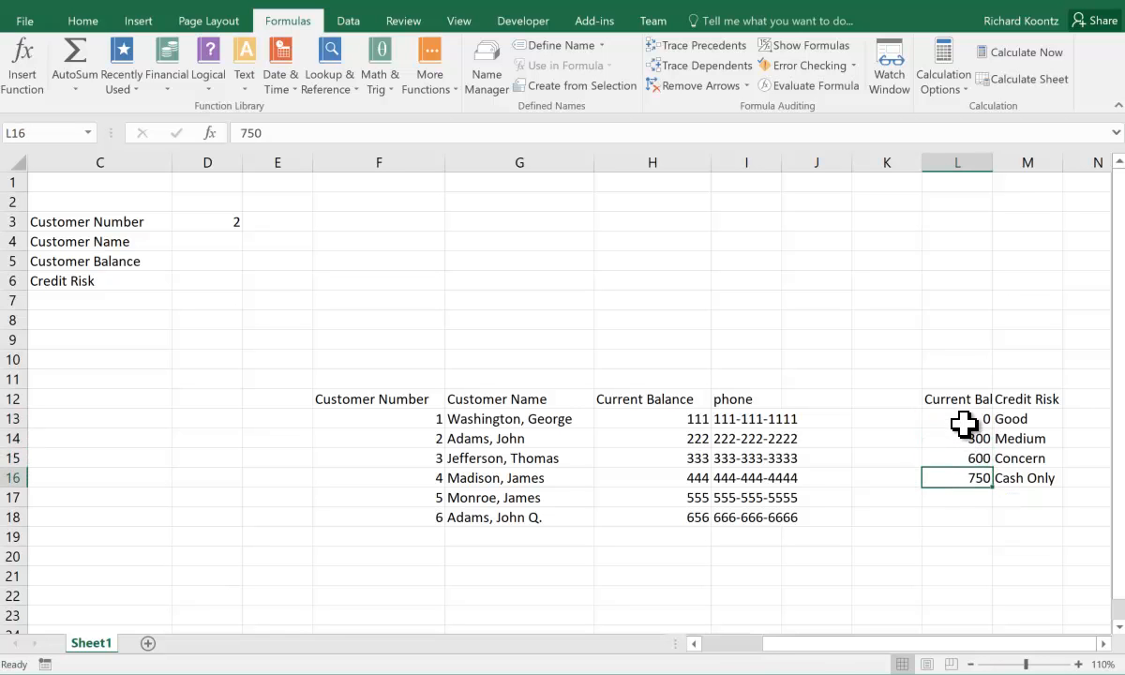
drag(962, 419, 964, 438)
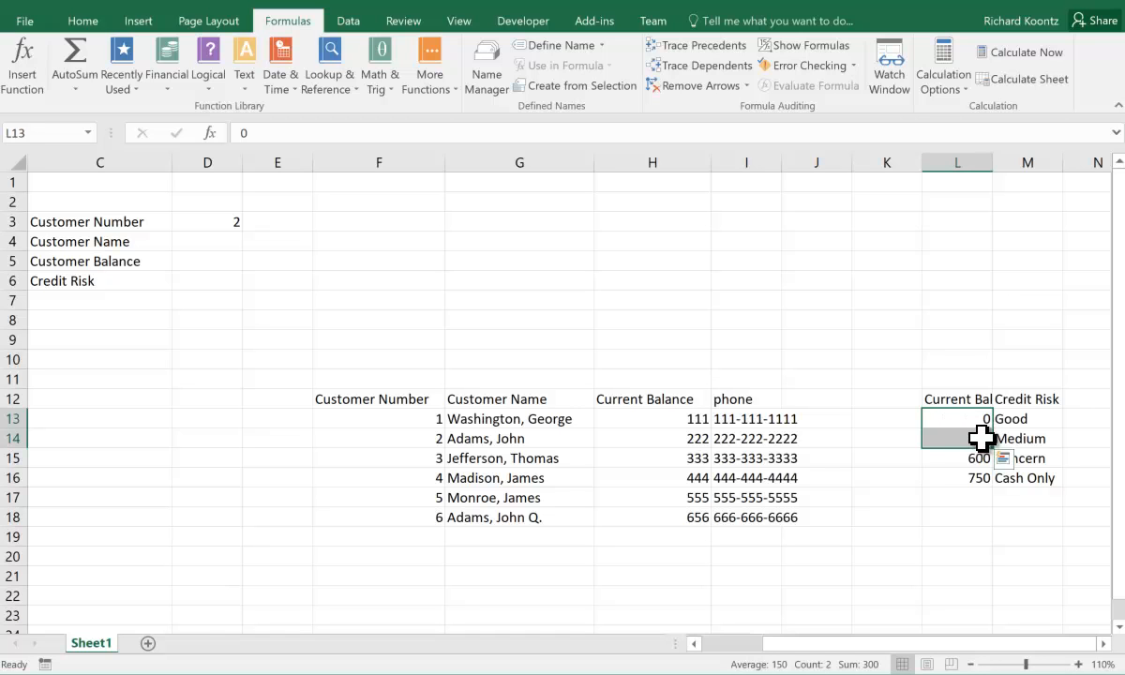
click(1015, 421)
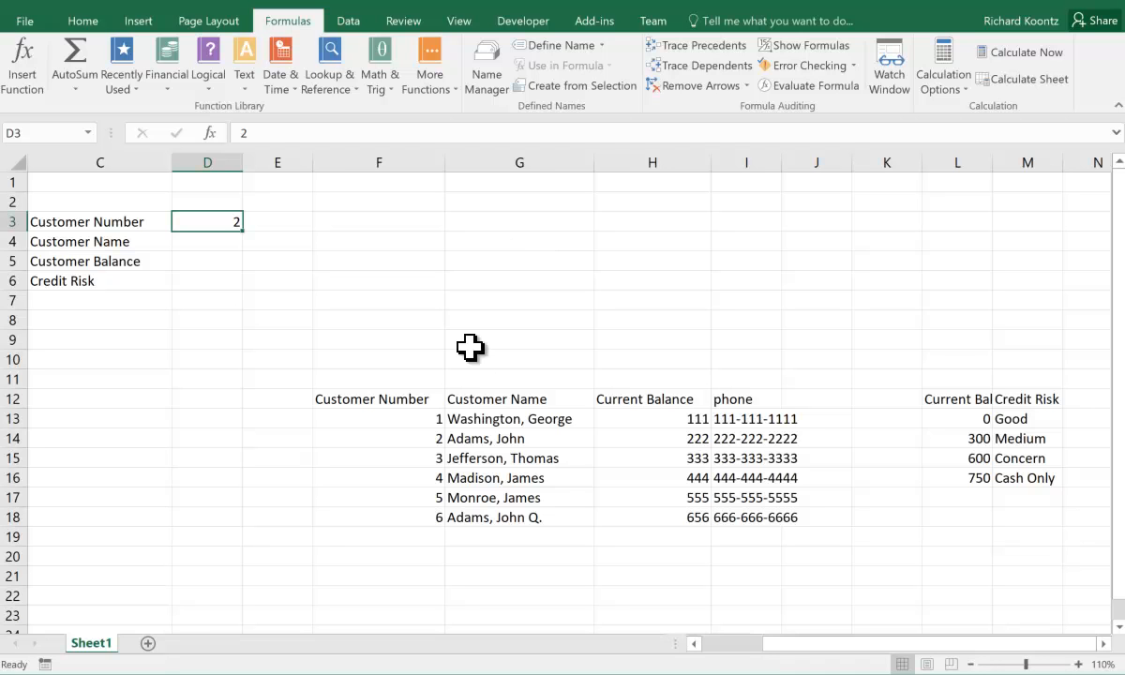
Step: Convert the customer data in F12:I18 into a table with headers
drag(345, 405, 739, 512)
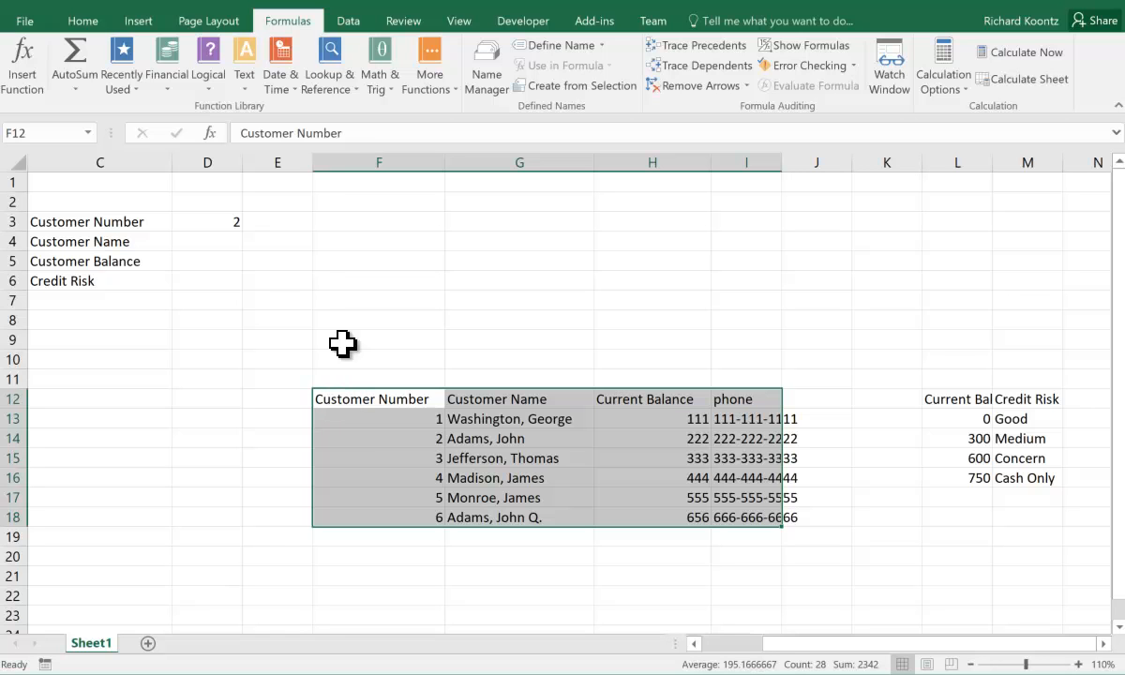
click(138, 21)
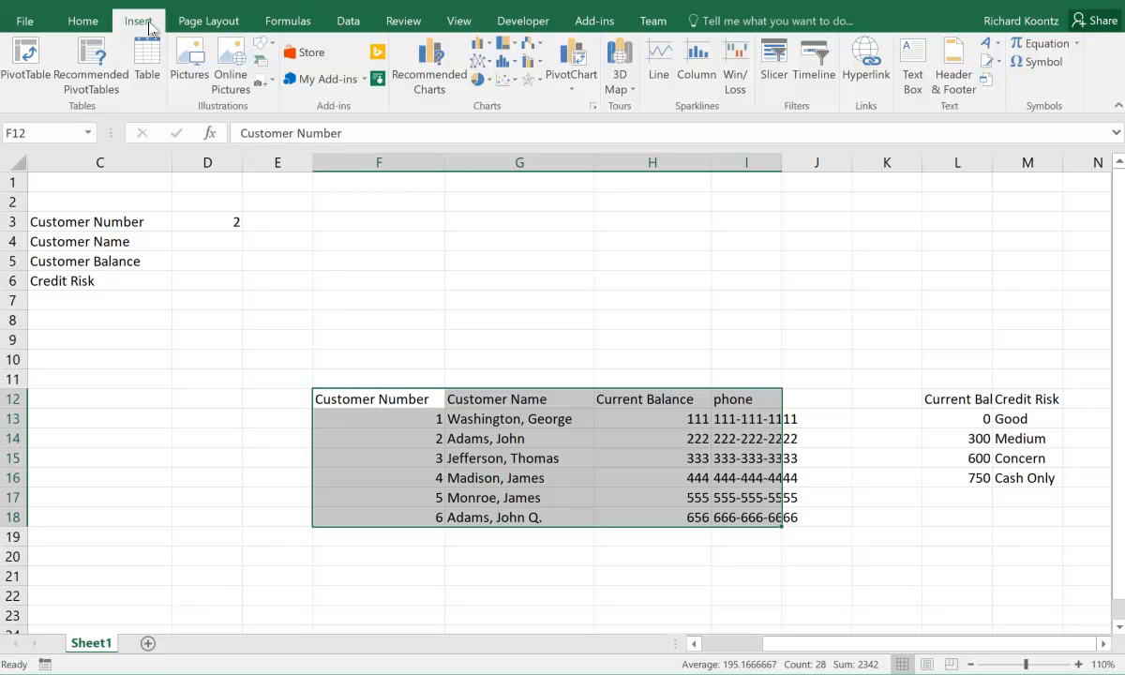
click(145, 62)
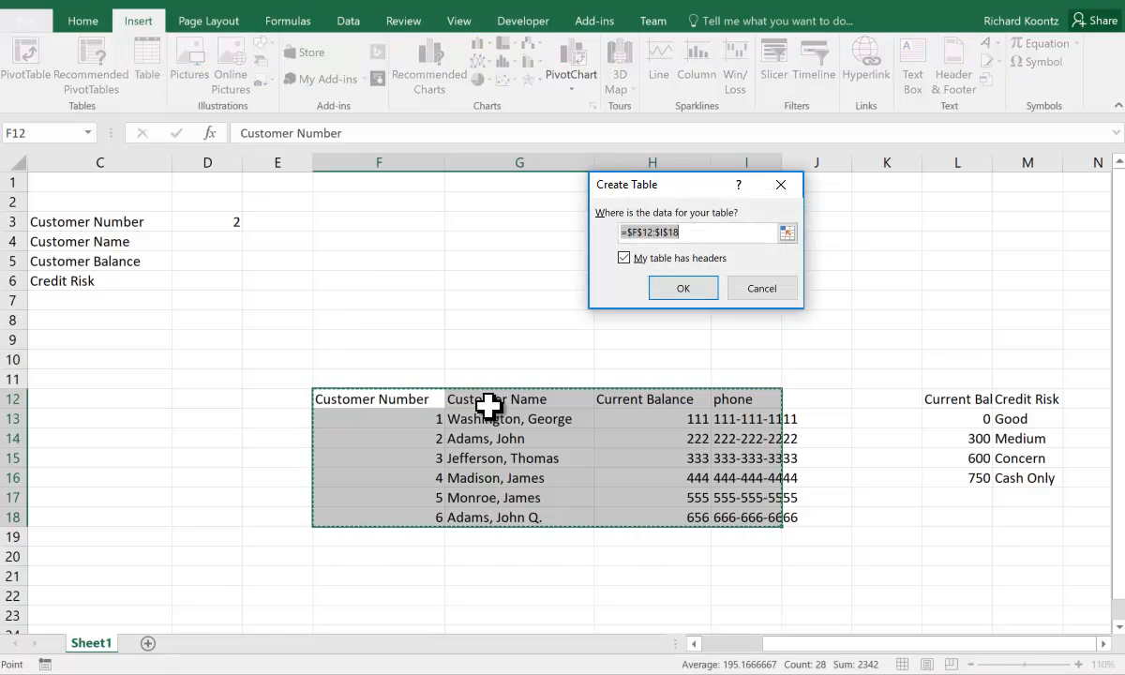
click(694, 293)
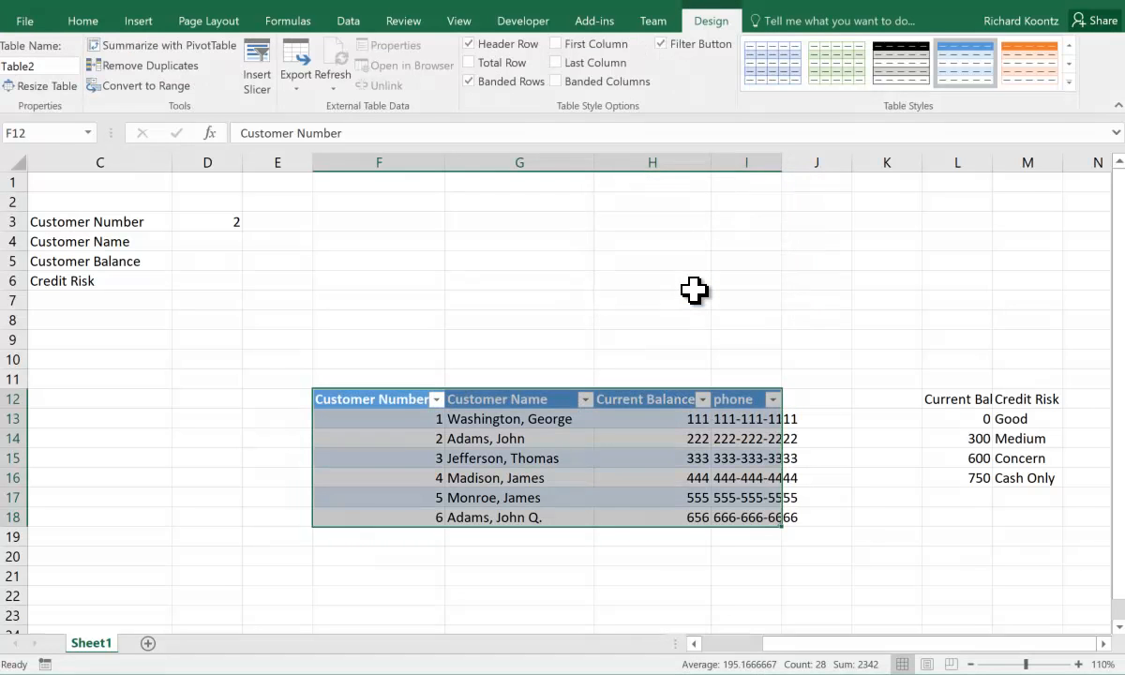
Step: Name the new customer data table "customers"
click(40, 60)
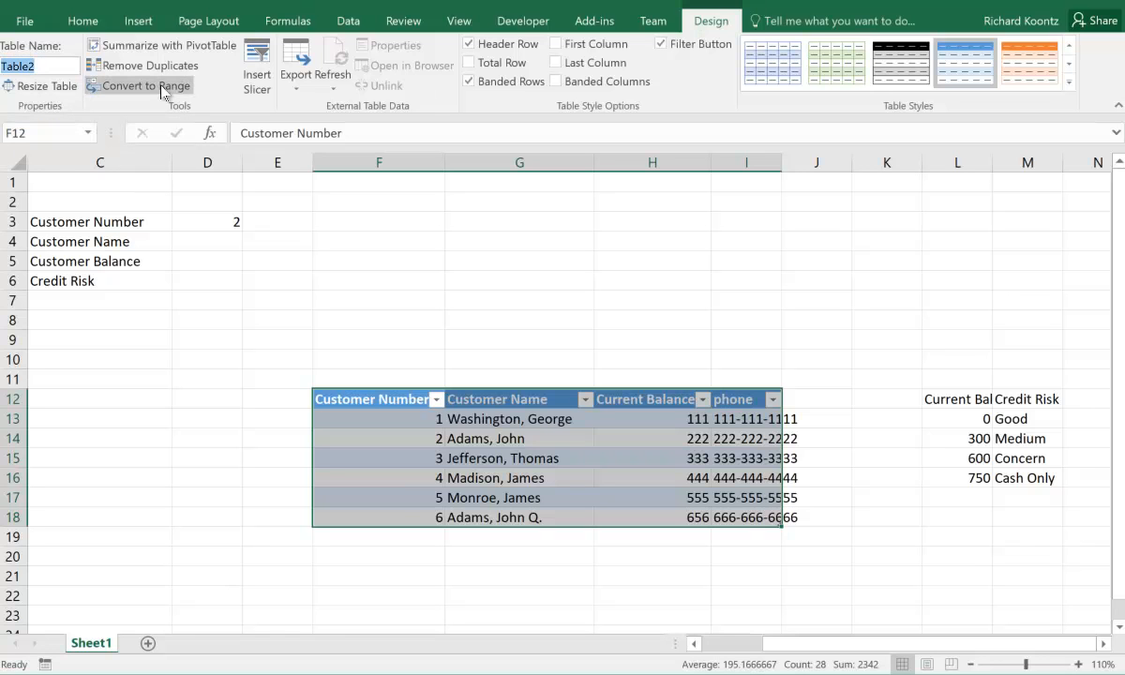
text(customers)
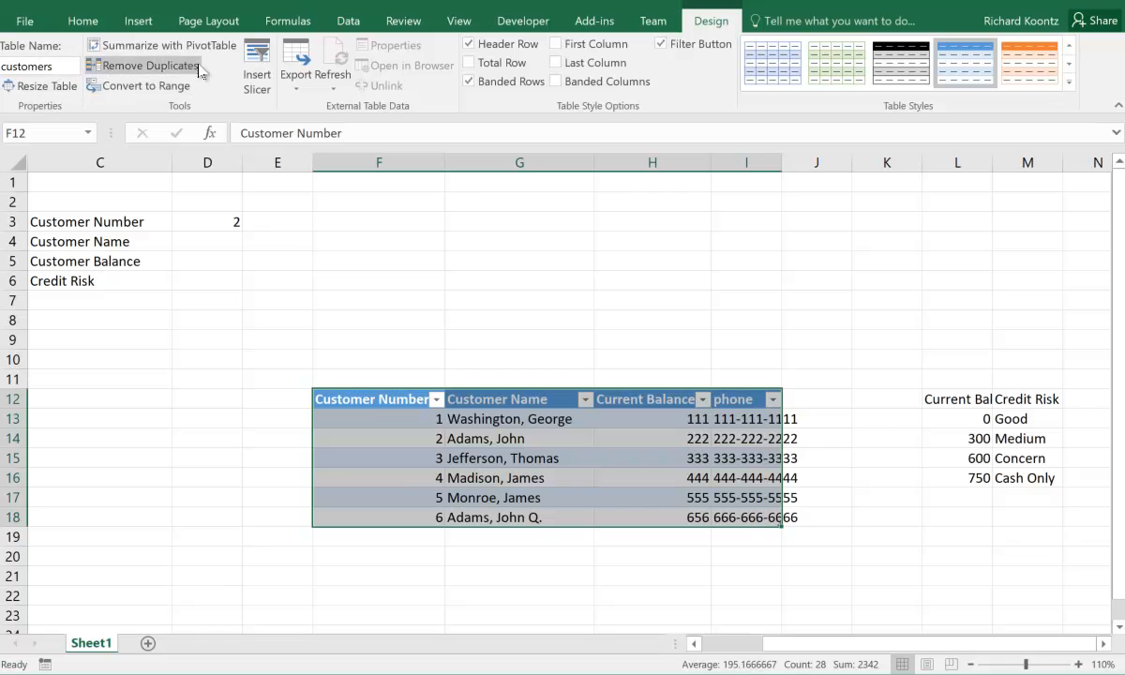
click(384, 283)
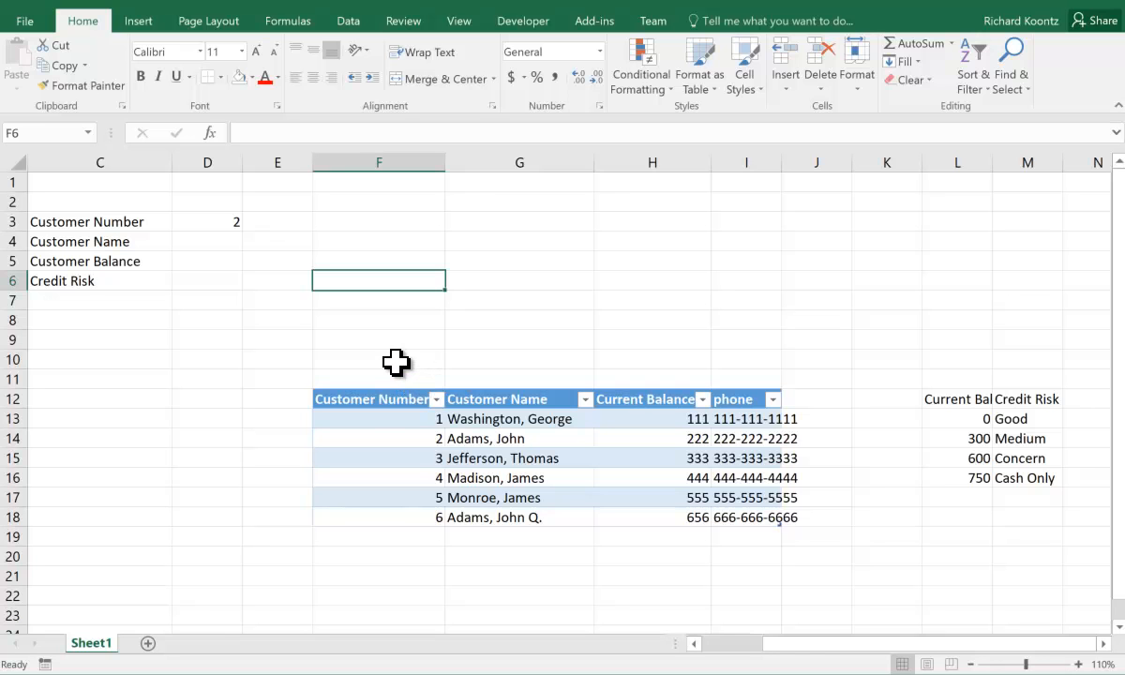
Step: Number the table's columns in row 10, entering "column 1" in F10, 2 in G10, 3 in H10 and 4 in I10
click(379, 413)
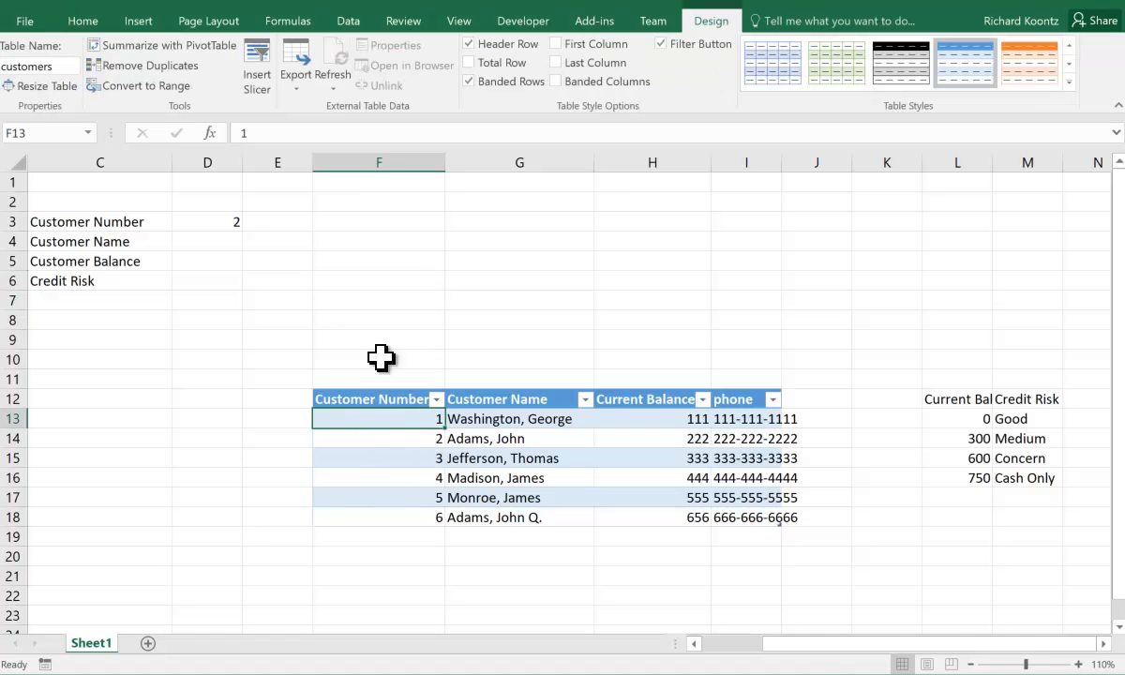
click(389, 161)
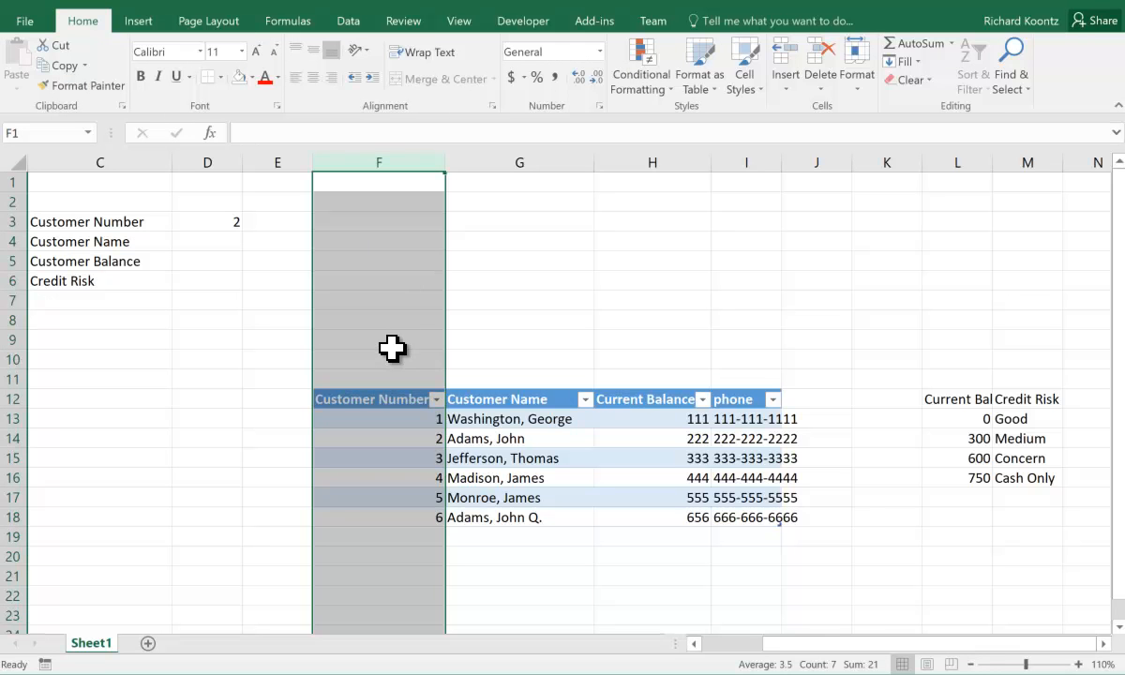
click(404, 362)
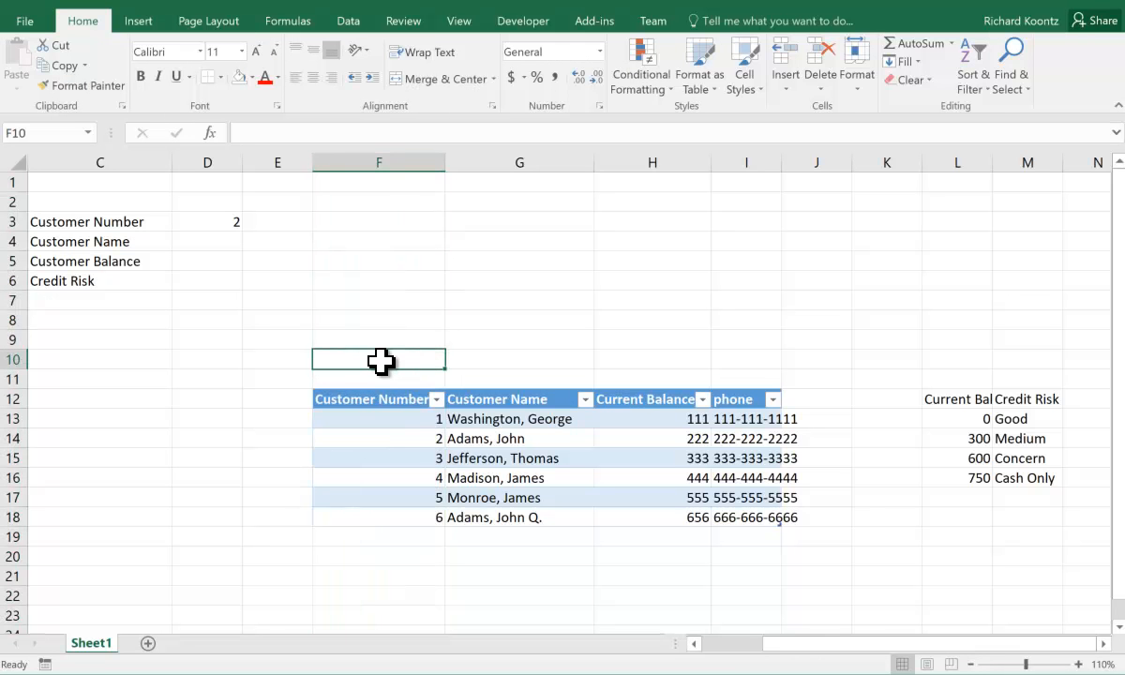
text(column 1)
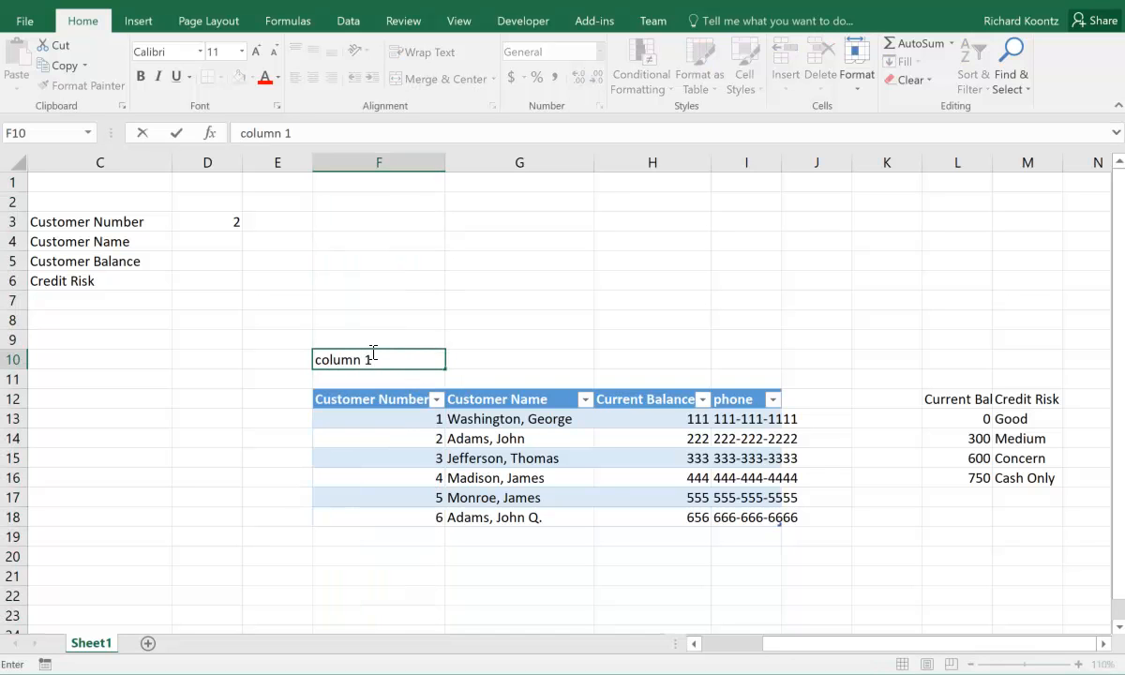
key(Return)
key(Up)
key(Right)
text(2)
key(Tab)
text(3)
key(Tab)
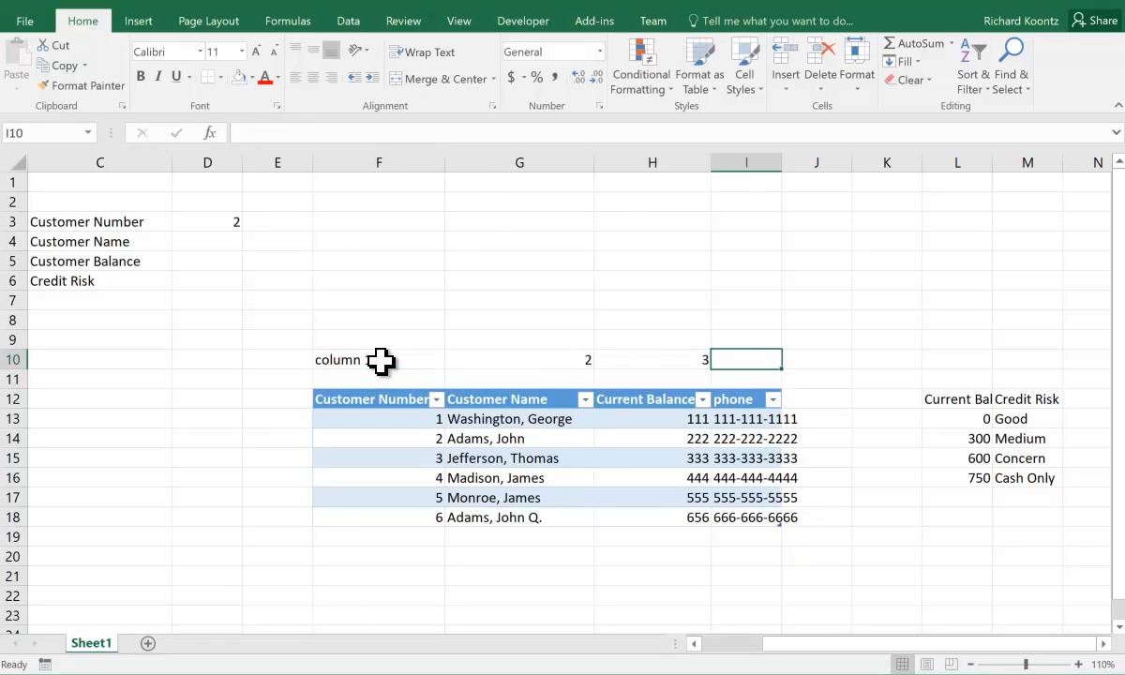
text(4)
key(Tab)
Step: Review the credit risk range L13:M16, the lookup cell D3, and the number and name columns of the customers table
key(Down)
key(Down)
key(Down)
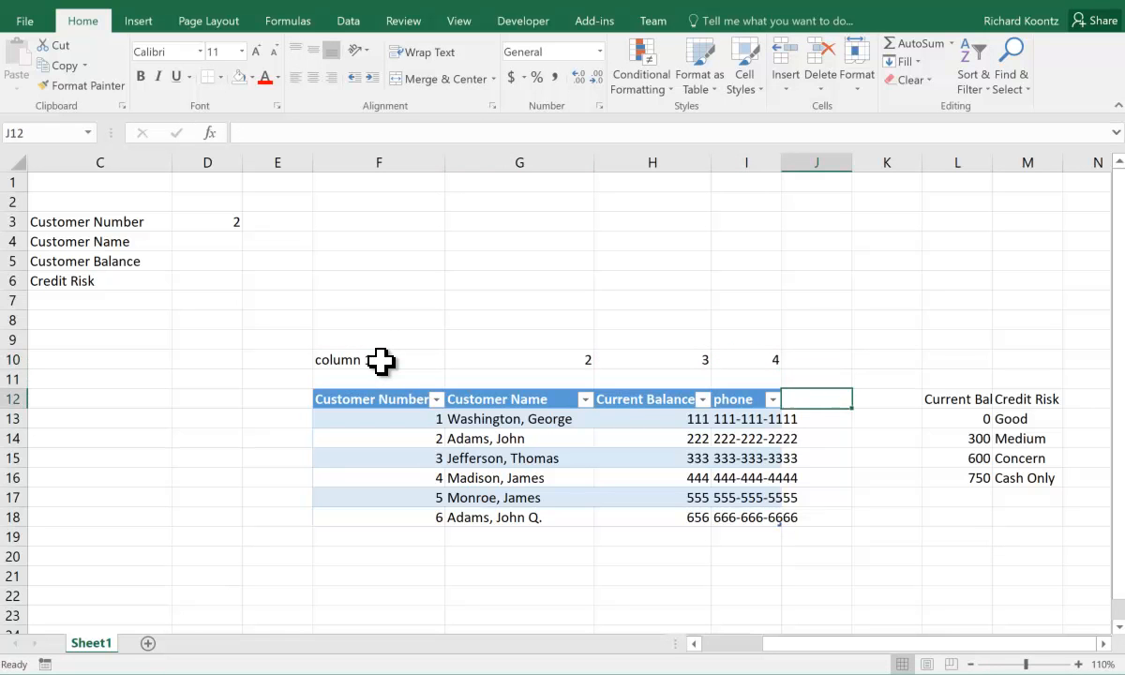
key(Right)
key(Right)
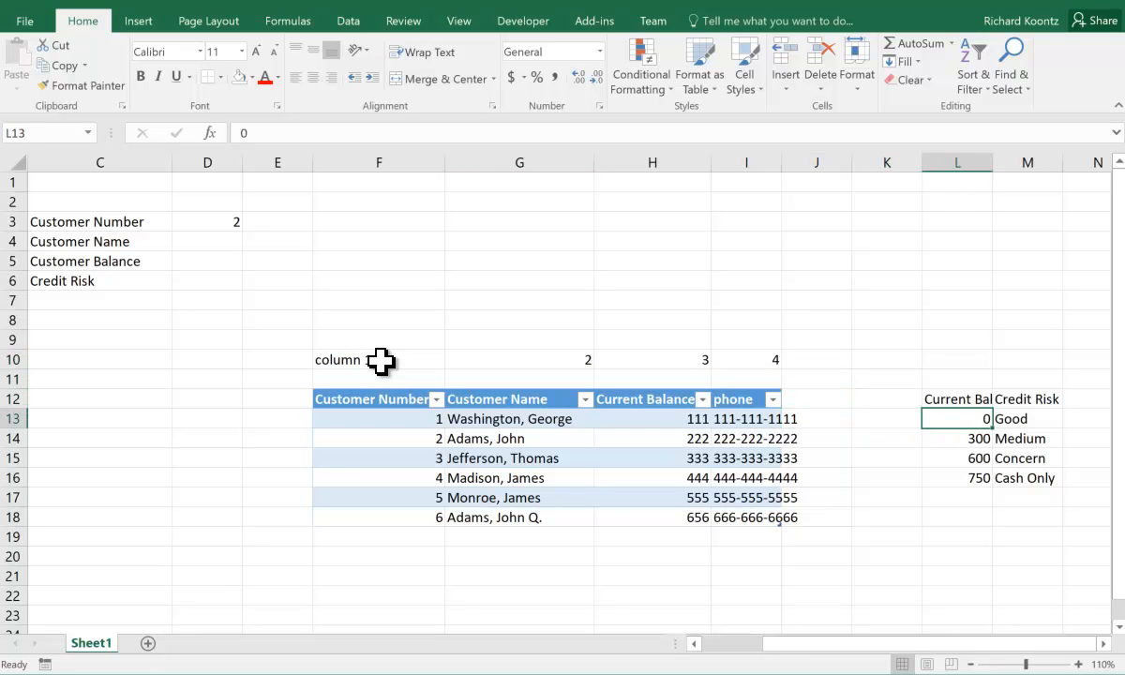
key(Right)
key(Down)
key(Left)
key(Up)
drag(959, 415, 1014, 480)
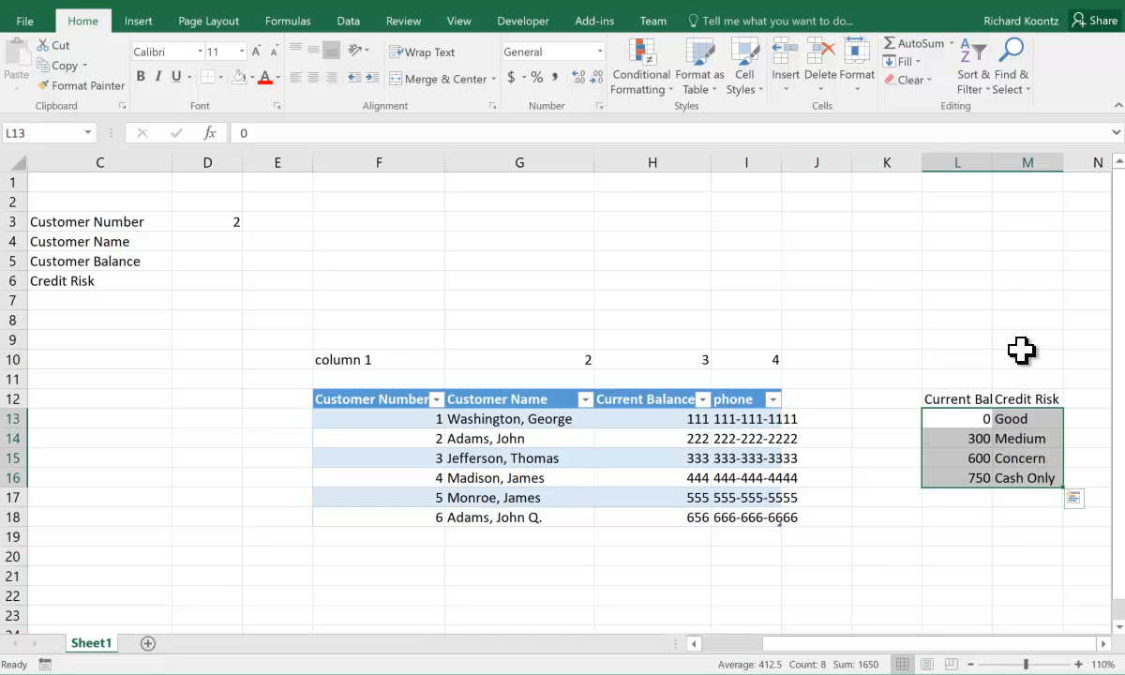
click(417, 340)
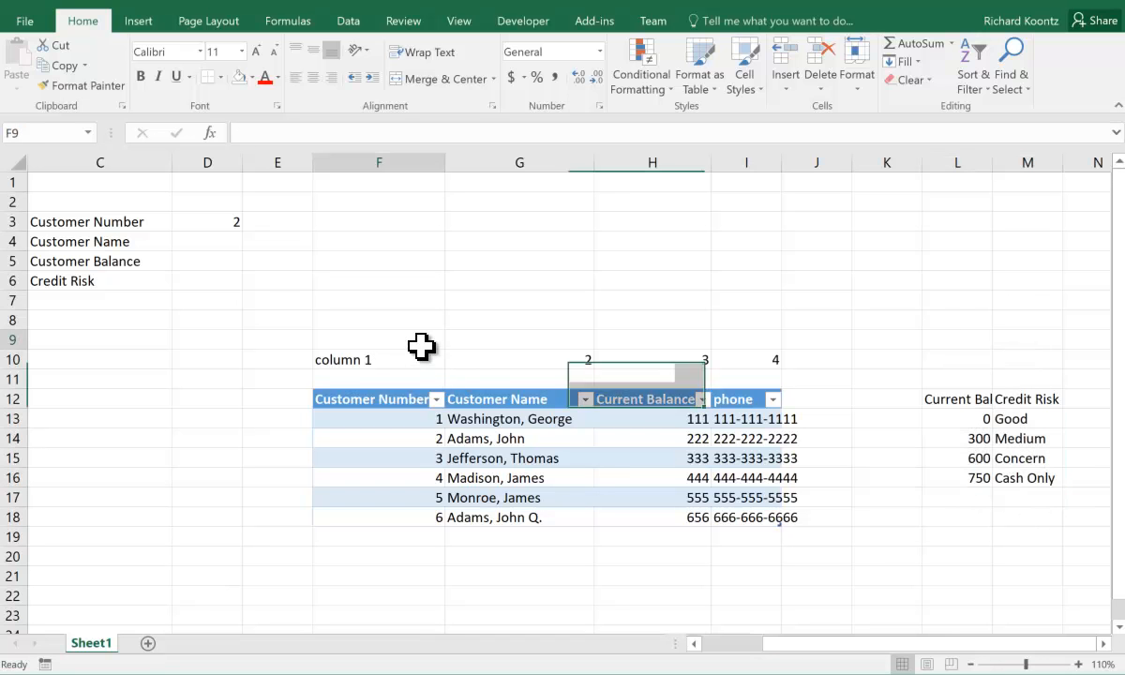
click(214, 242)
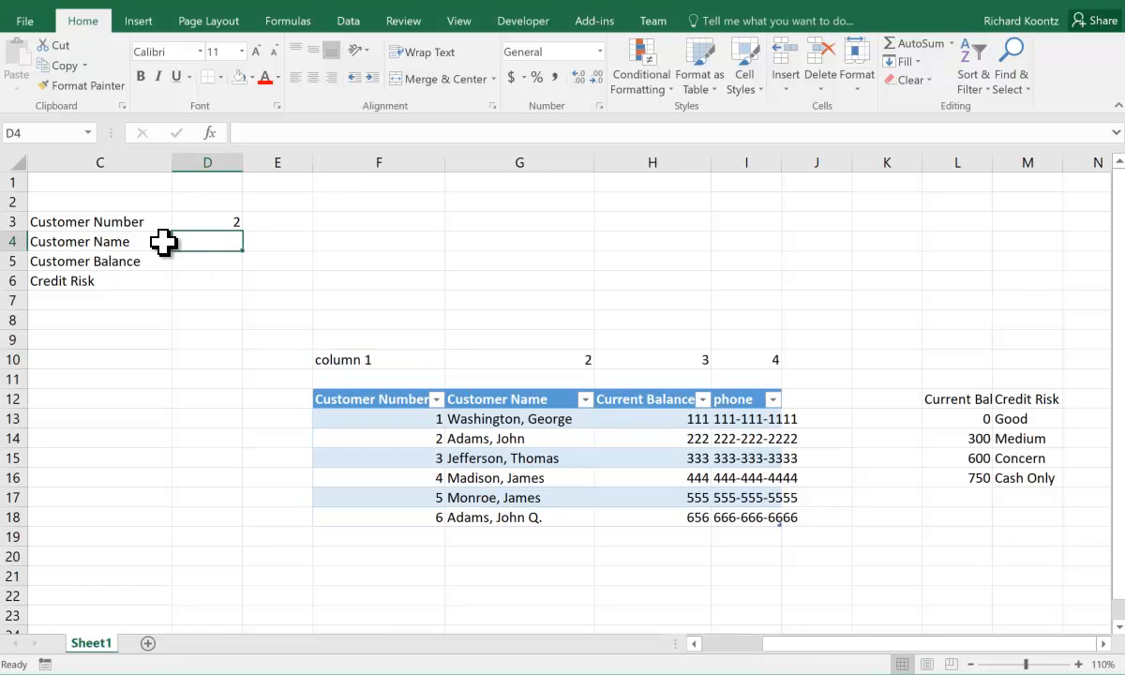
click(220, 217)
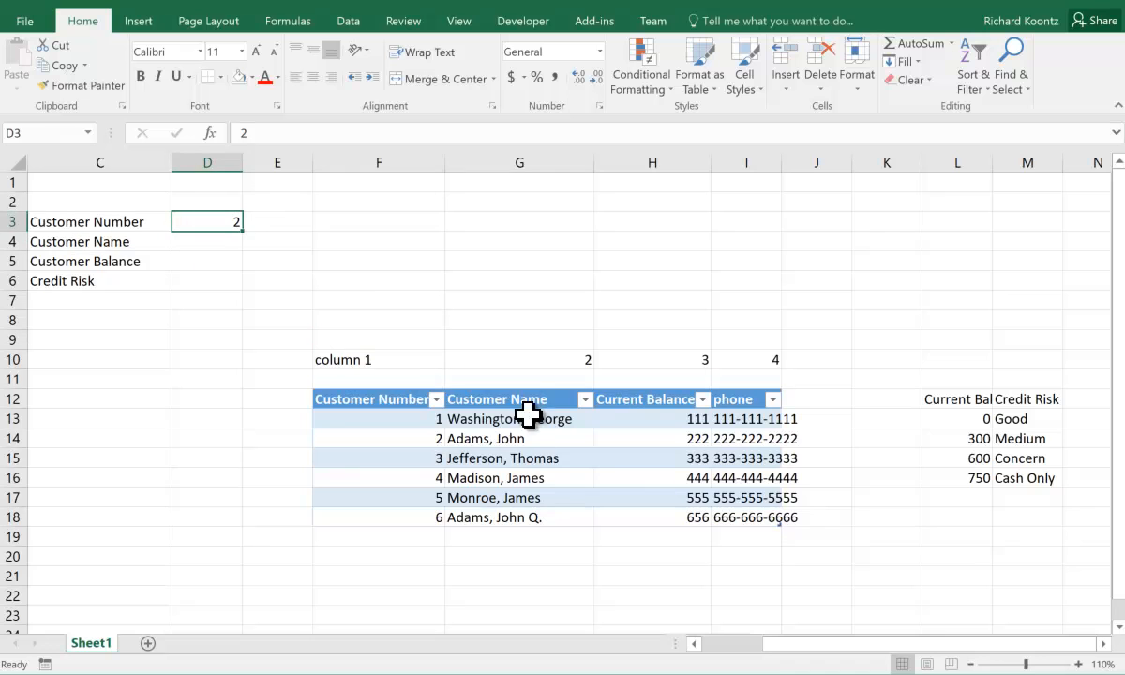
drag(405, 415, 402, 520)
drag(500, 425, 497, 511)
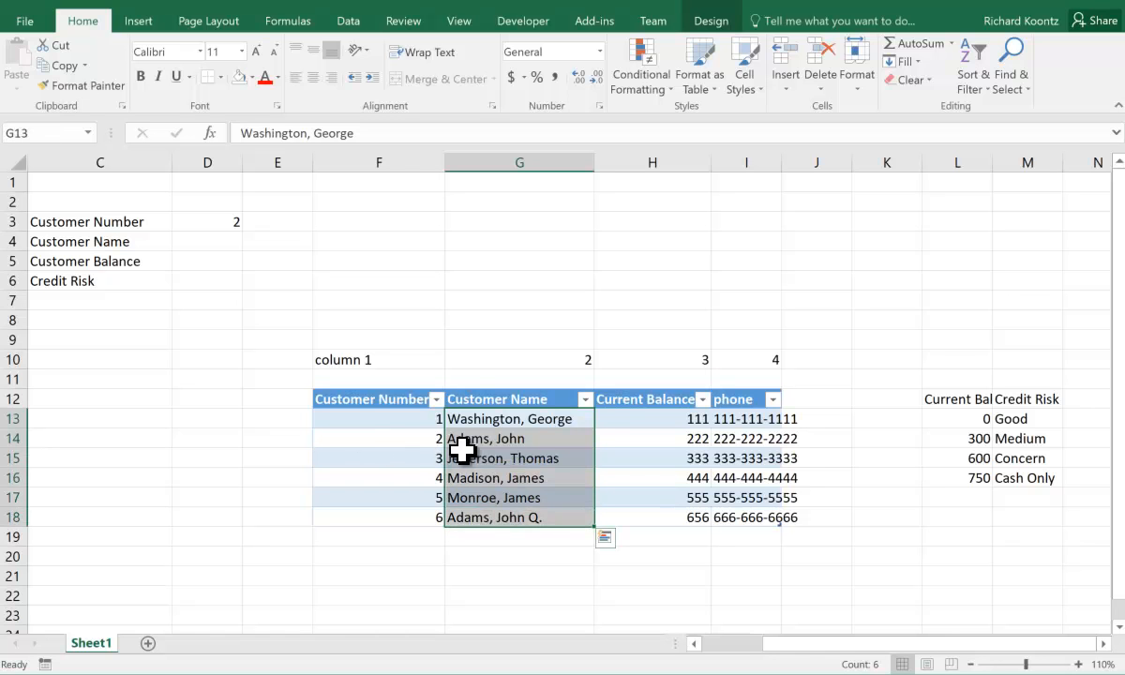
Step: Enter =VLOOKUP(D3,customers,2,FALSE) in D4 to return the customer name by exact match
click(197, 241)
text(=)
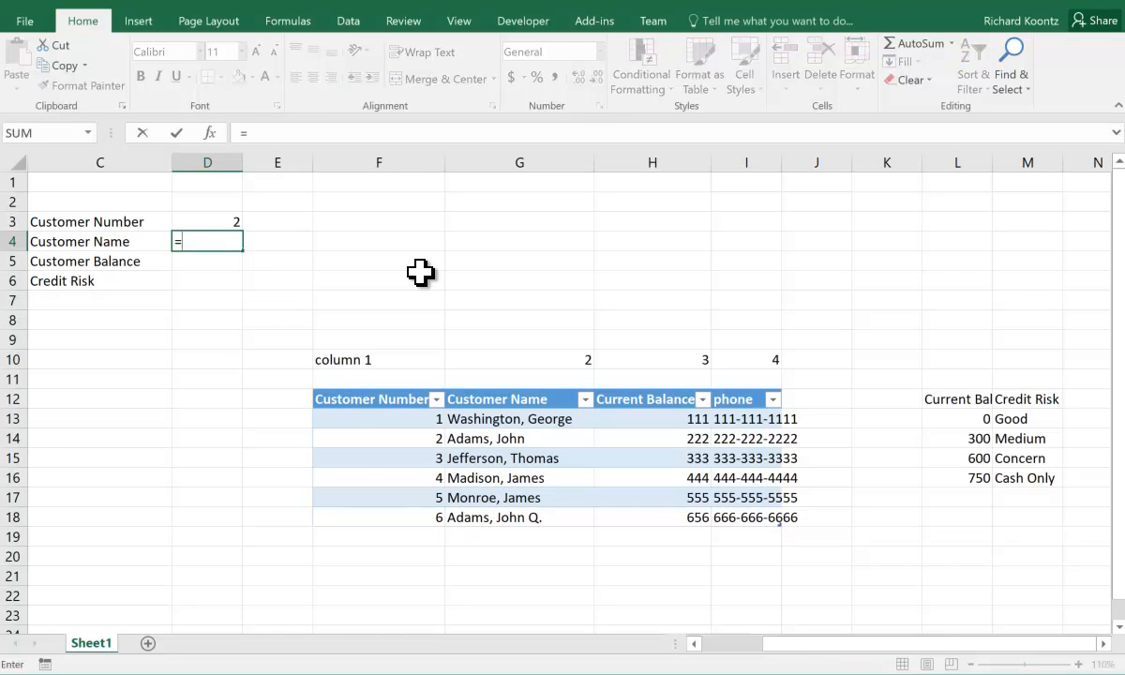
text(VLOOKUP)
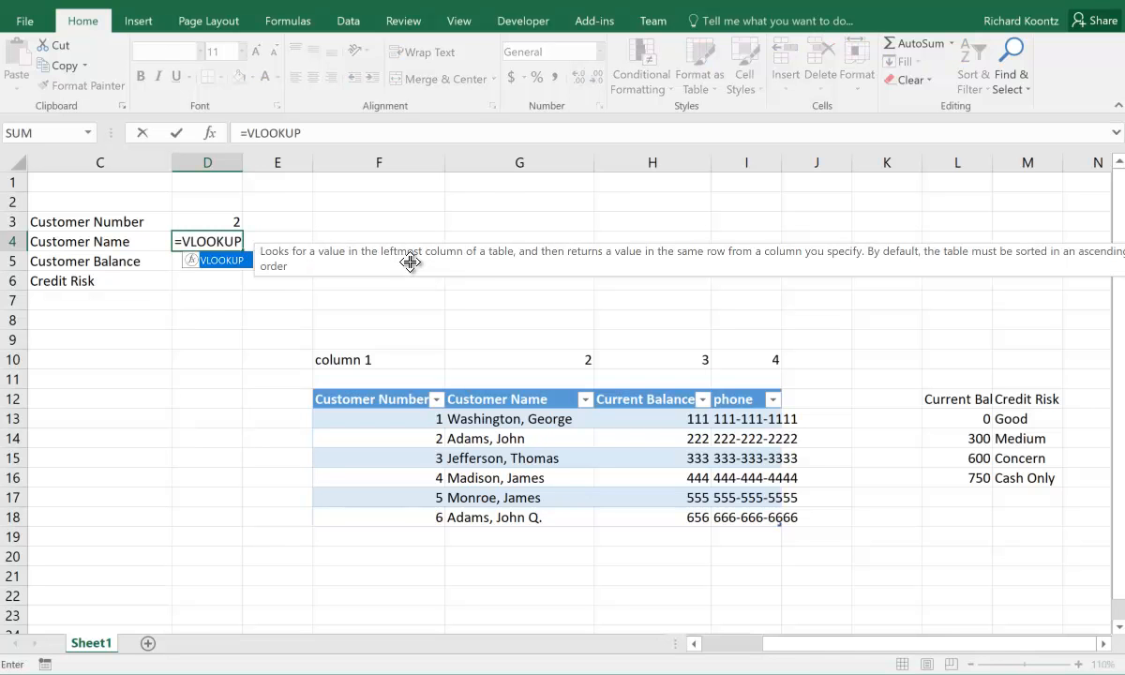
text(()
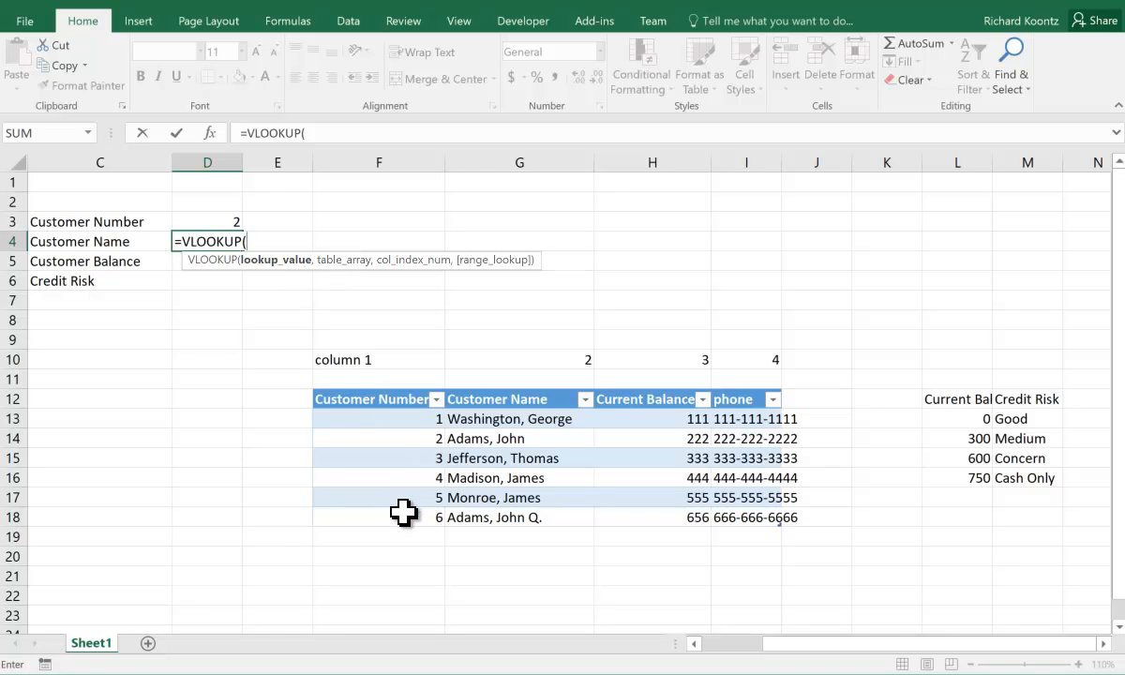
click(207, 221)
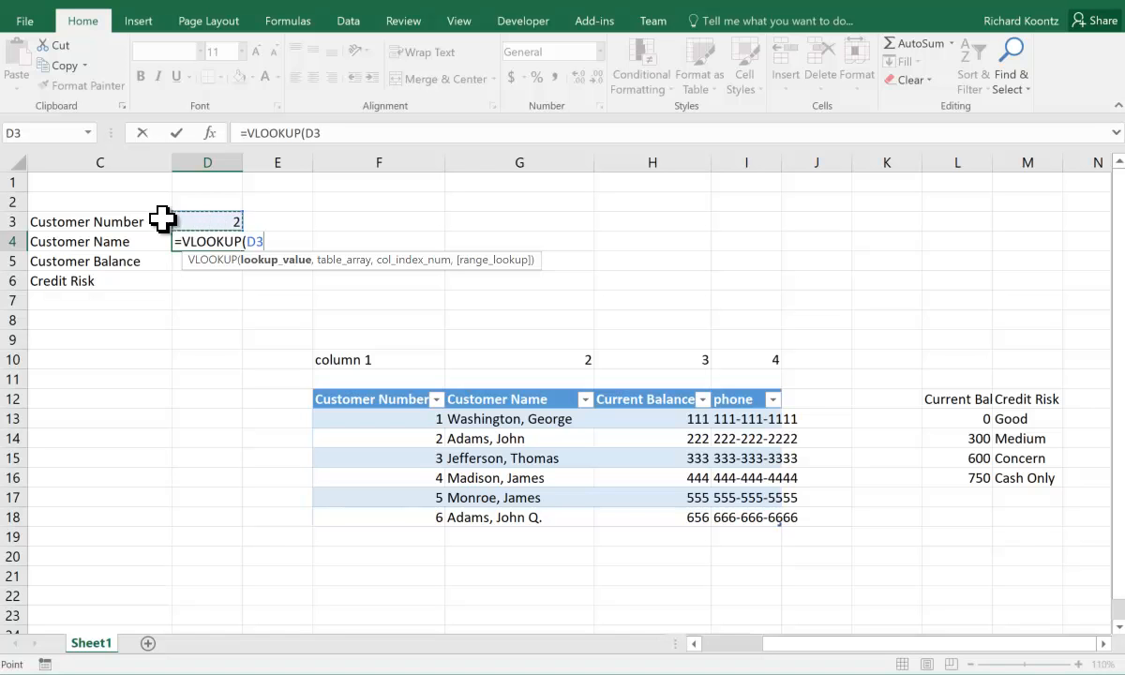
text(,)
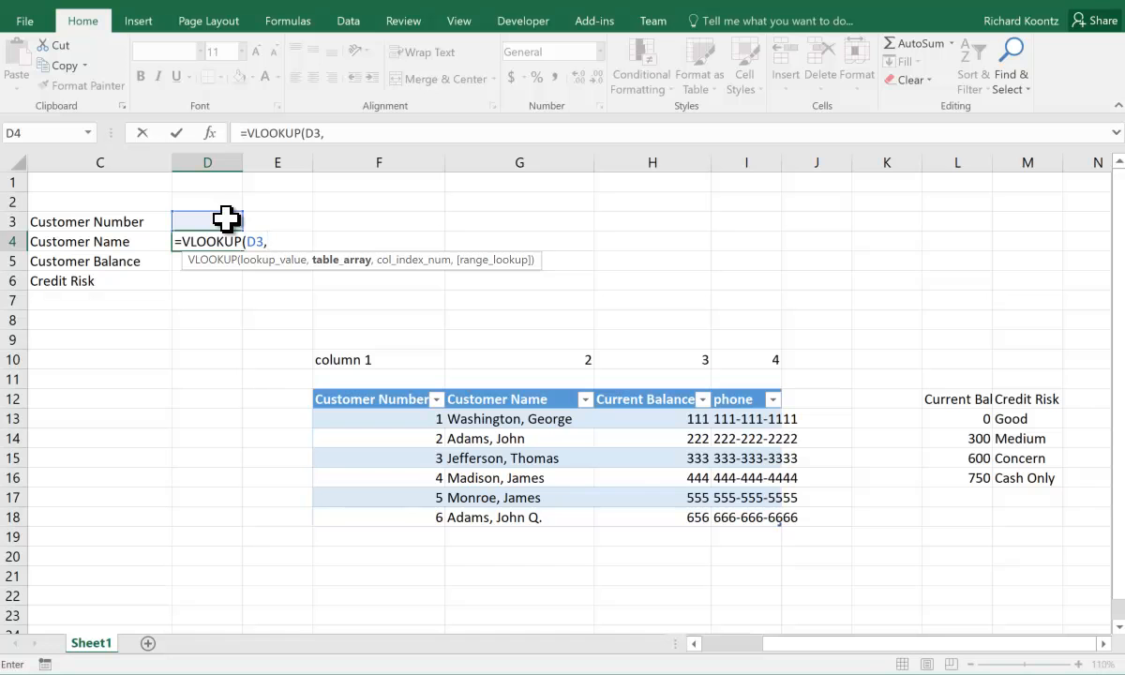
text(customers)
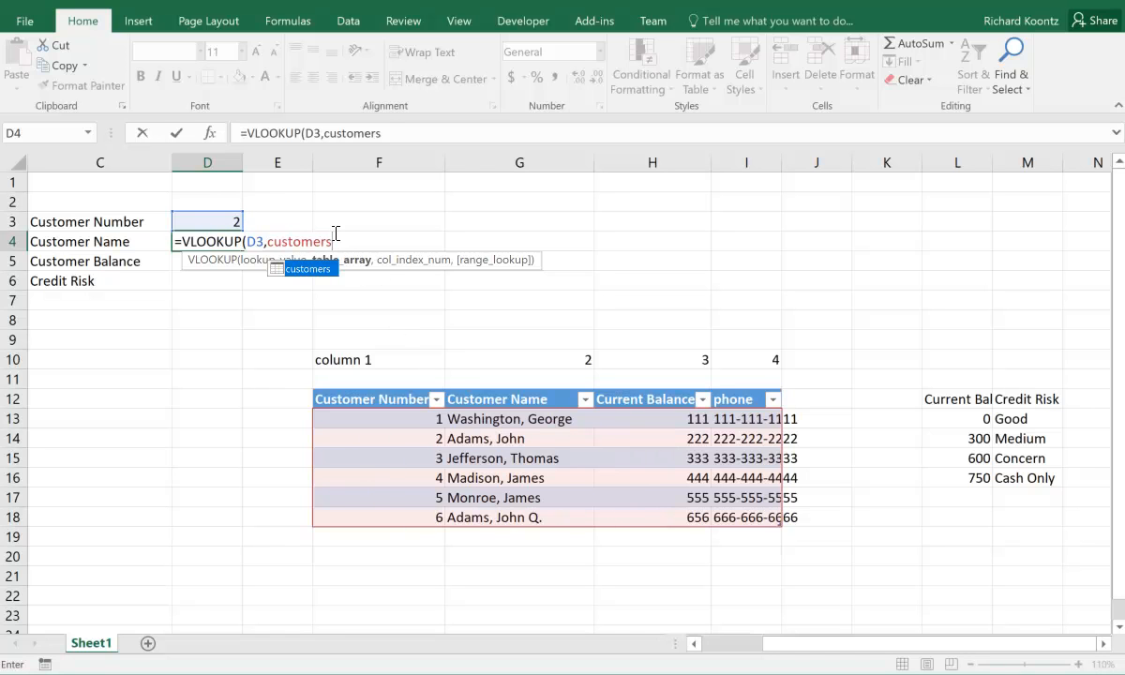
text(,)
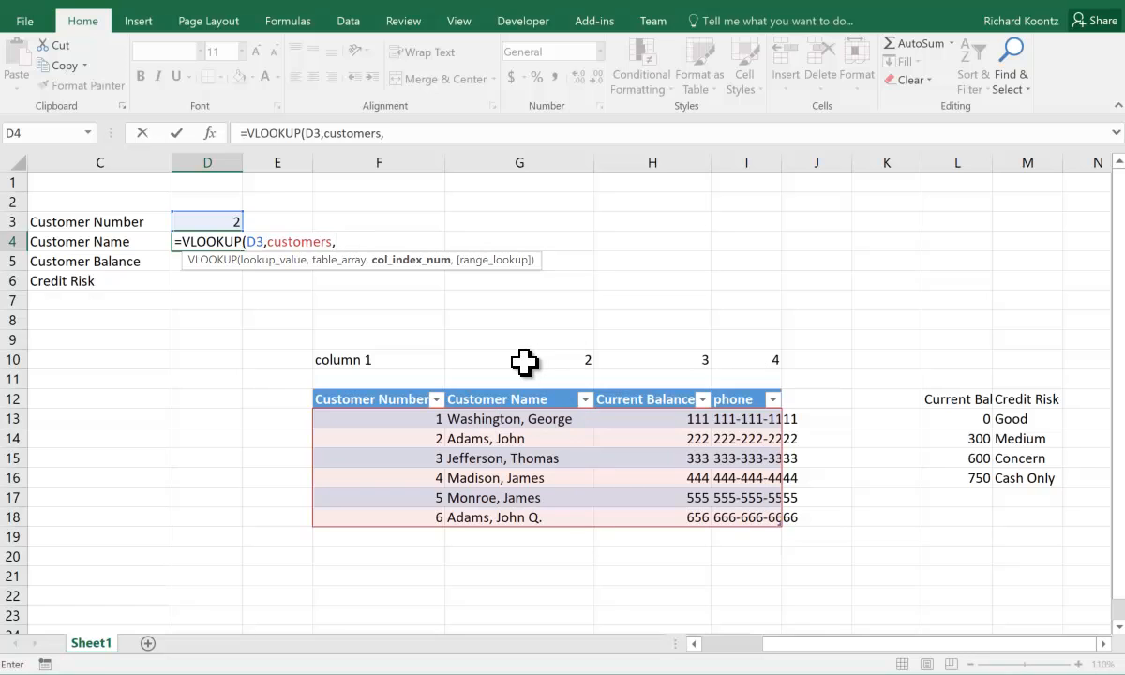
click(369, 233)
text(2)
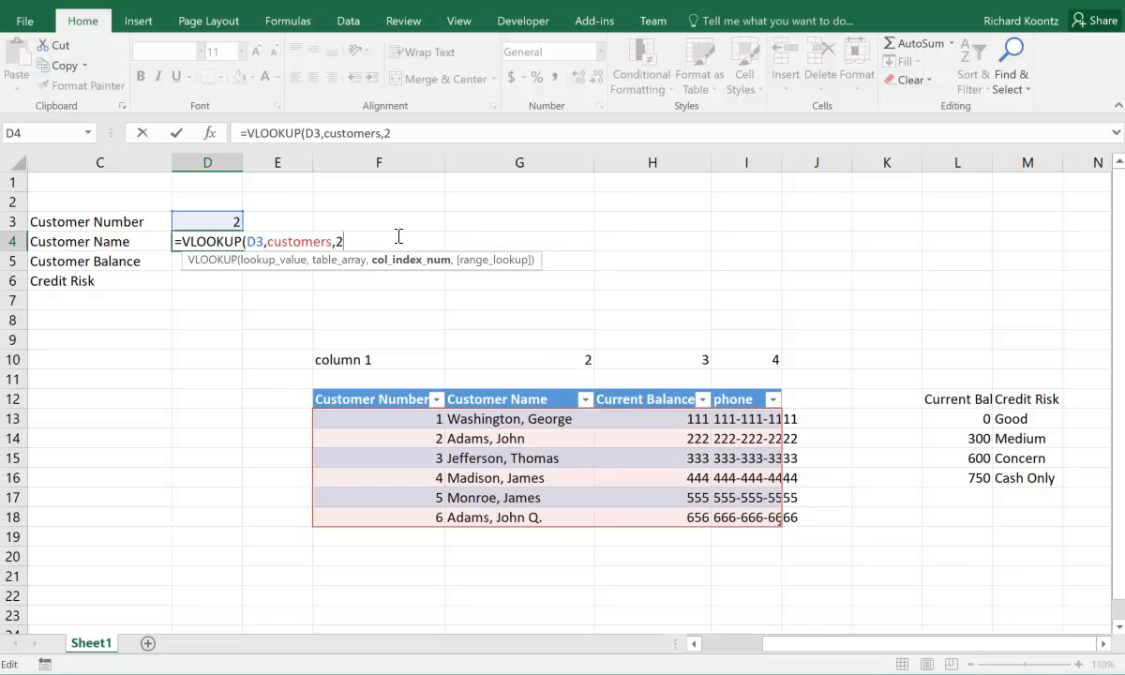
text(,)
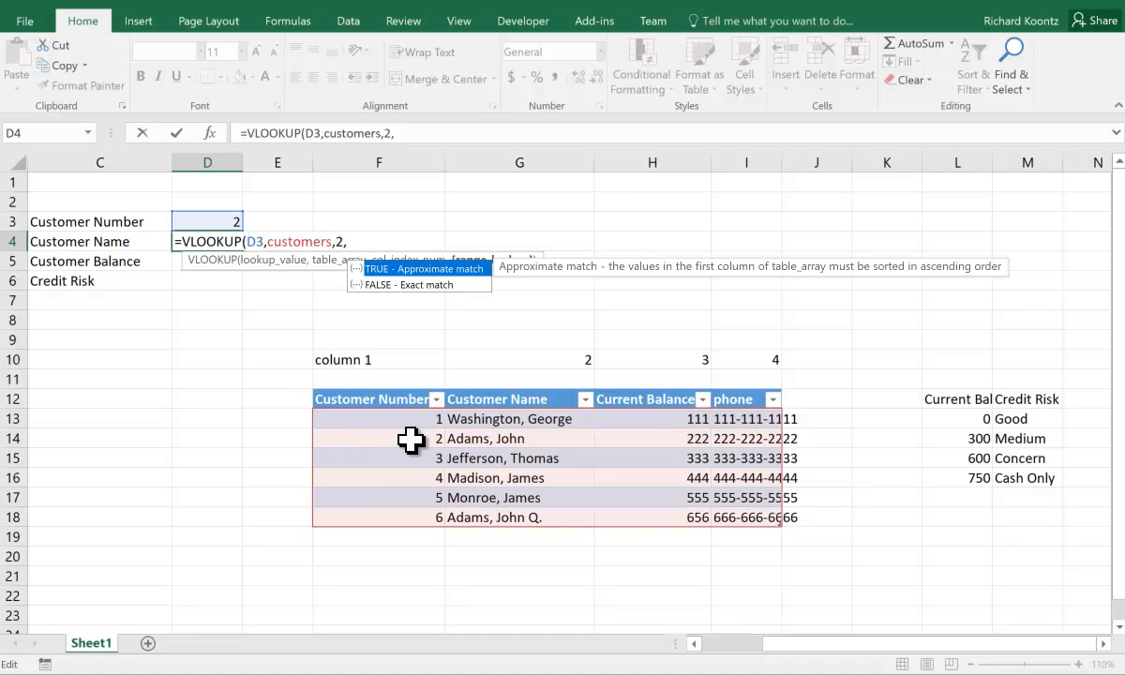
double_click(391, 286)
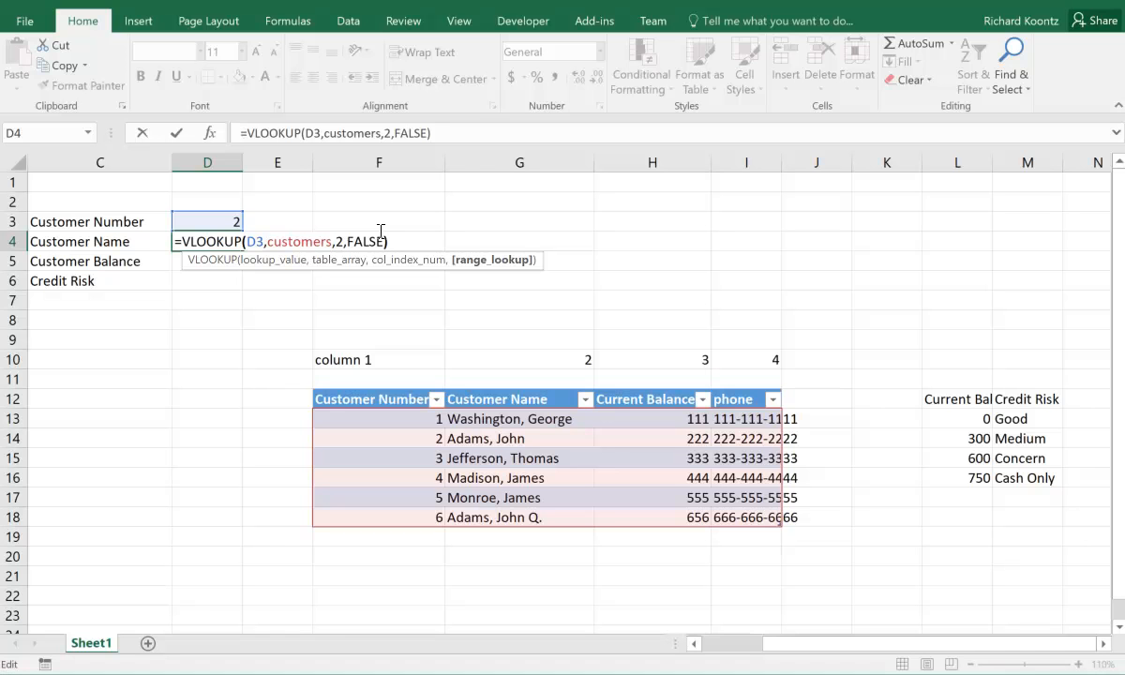
key(Return)
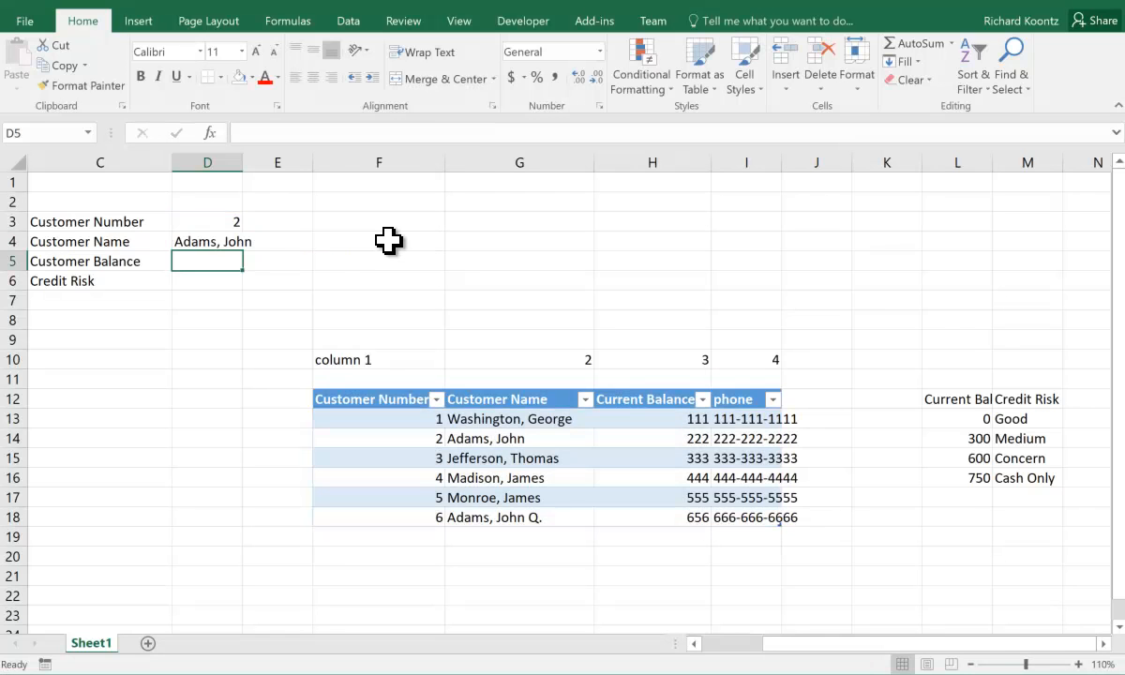
Step: Test the name lookup by changing the customer number in D3 to that of the table's first customer
click(219, 244)
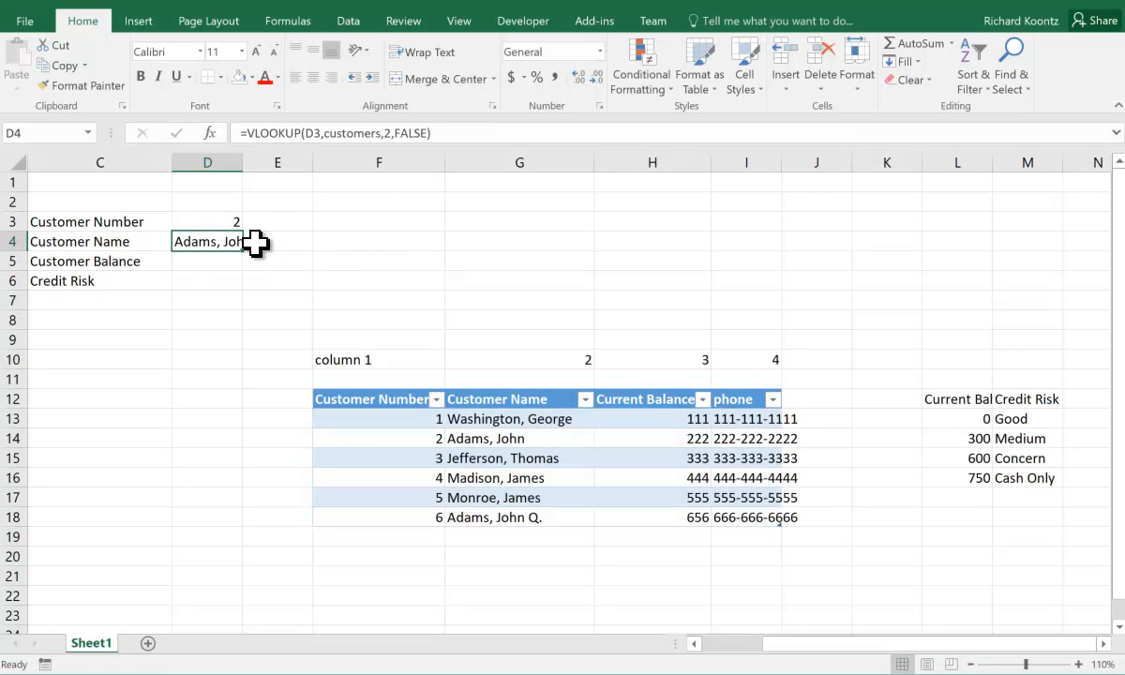
click(229, 223)
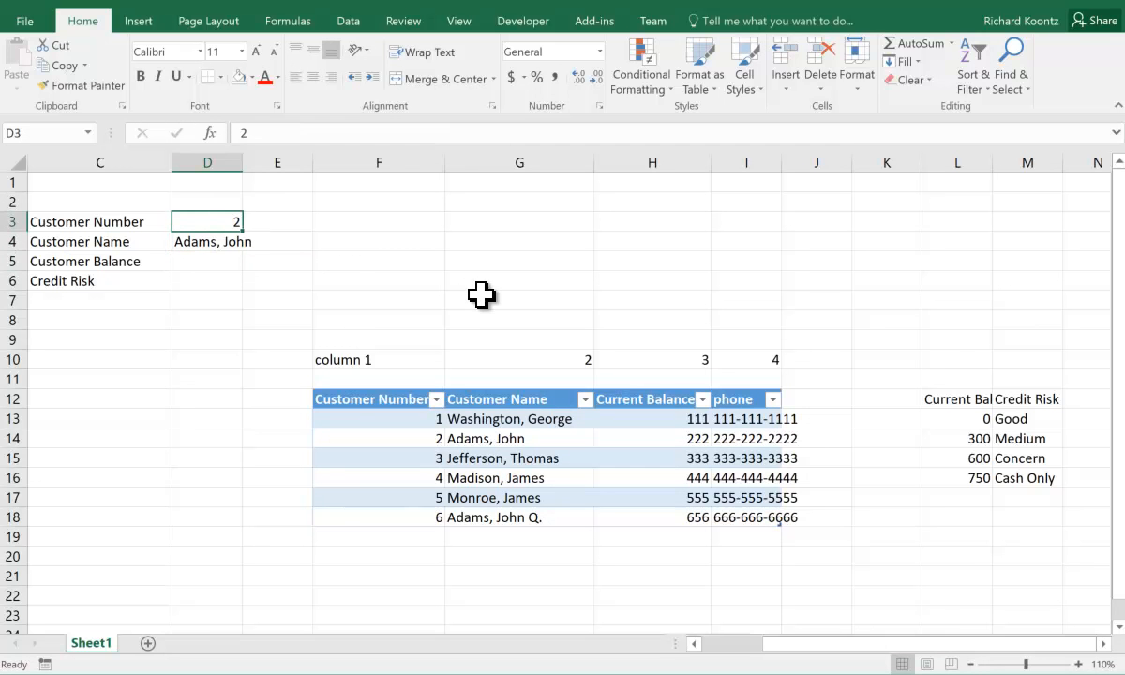
text(1)
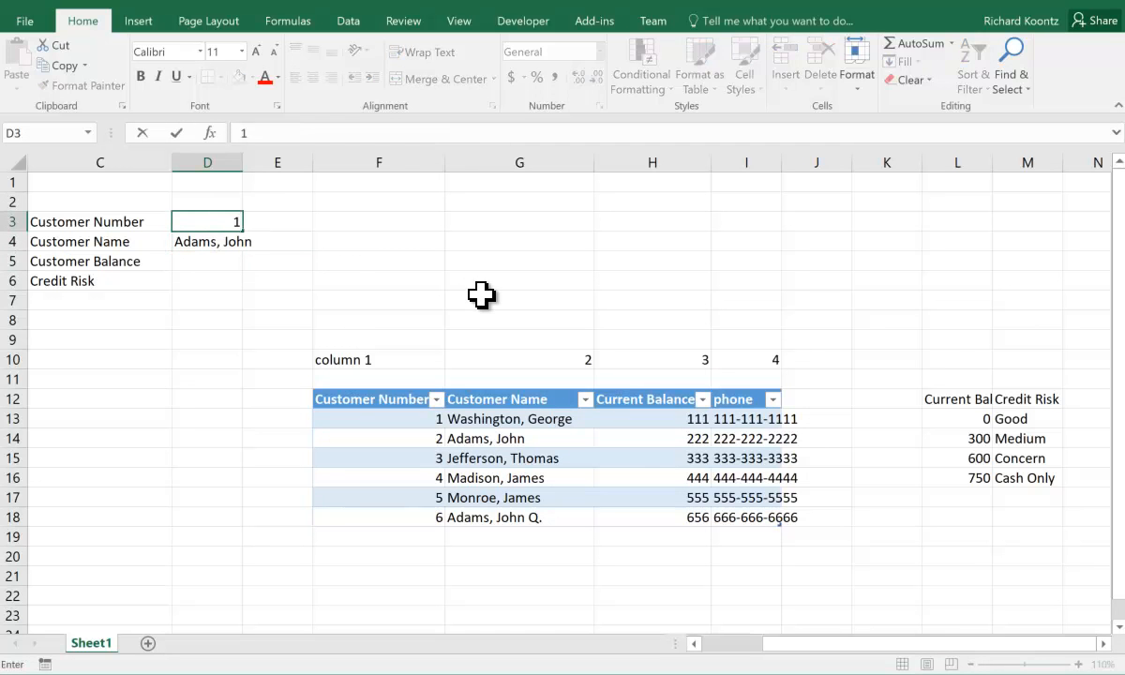
key(Return)
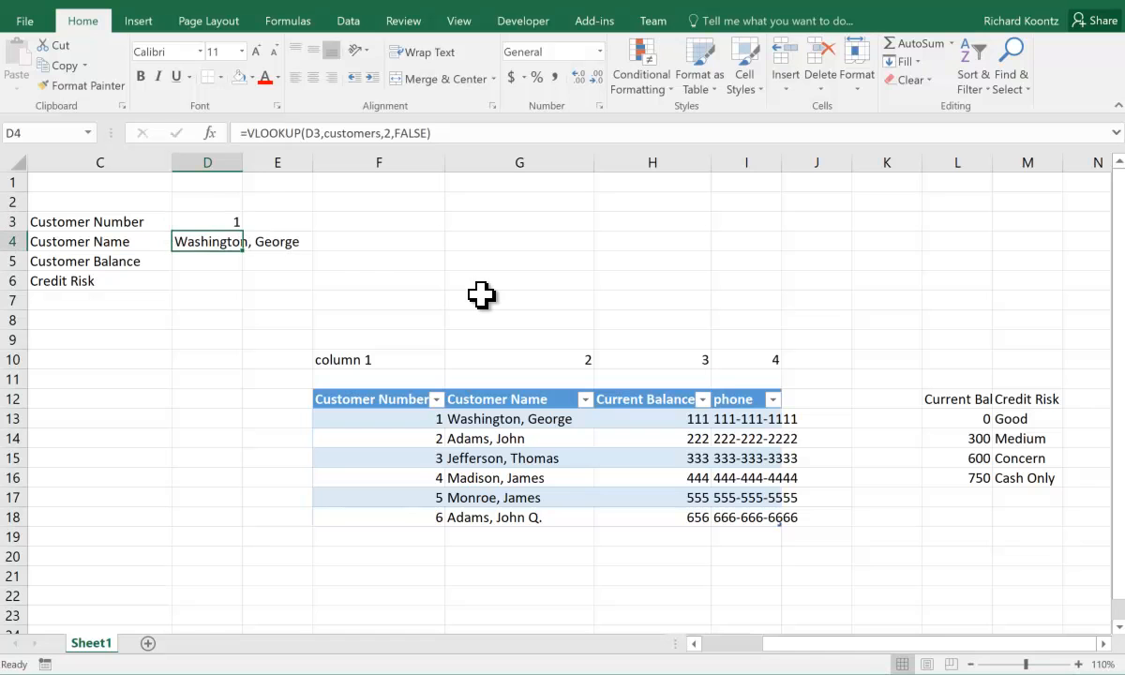
Step: Enter =vlookup(D3,customers,3,false) in D5 to return the customer balance by exact match
click(232, 267)
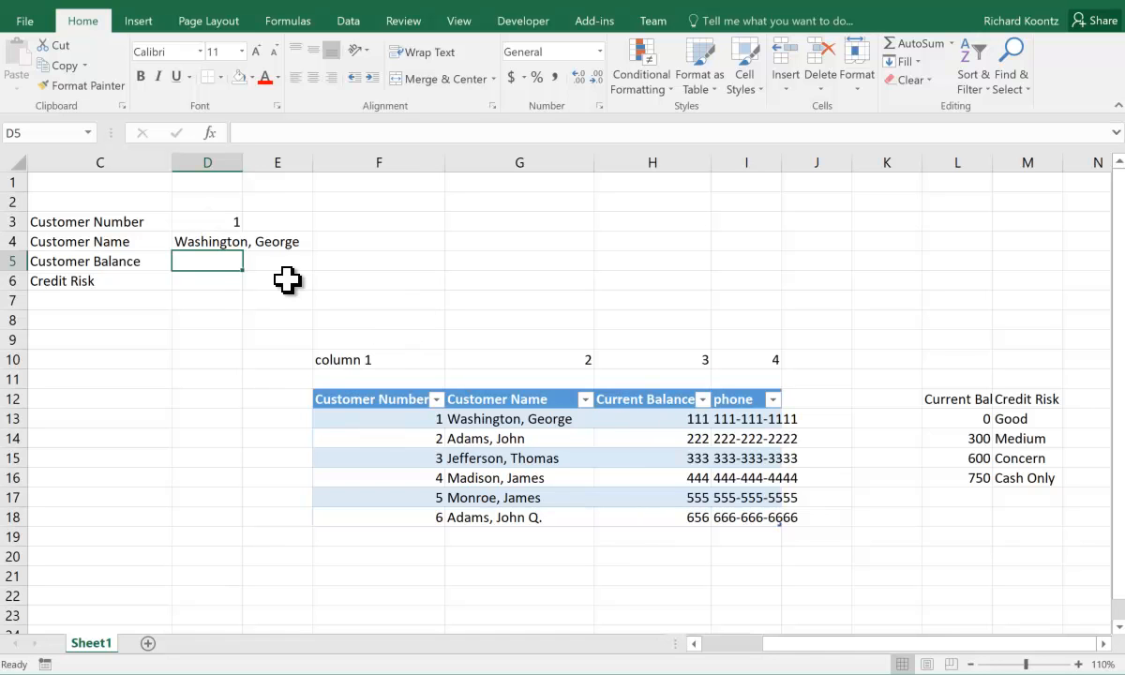
text(=)
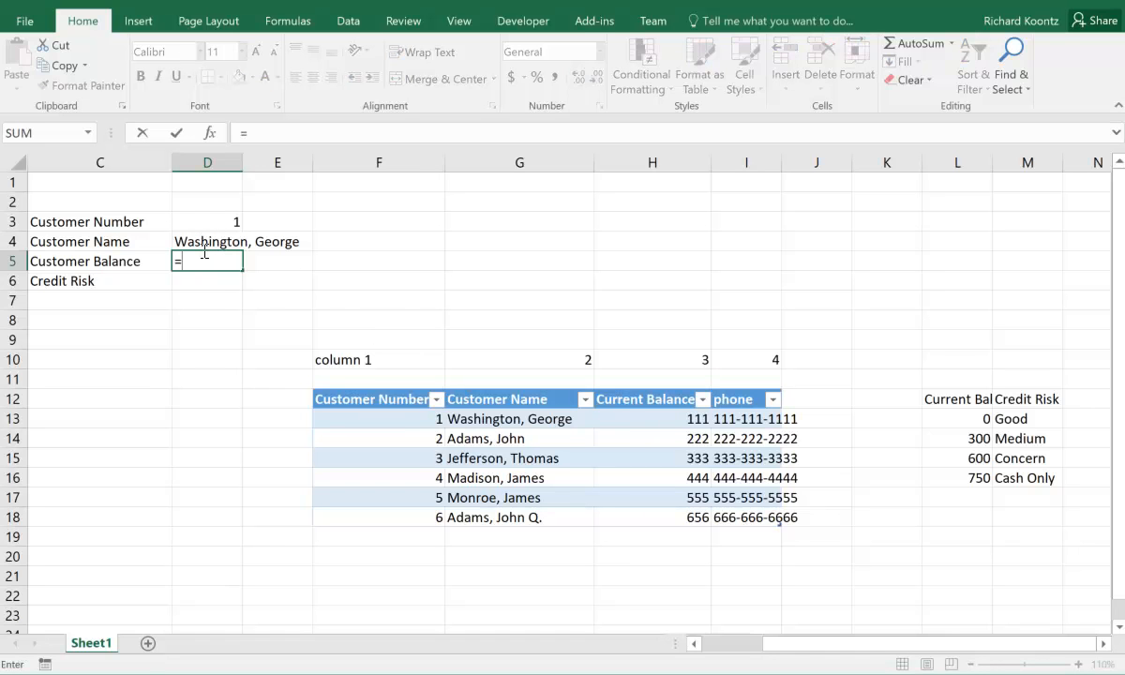
text(vlookup()
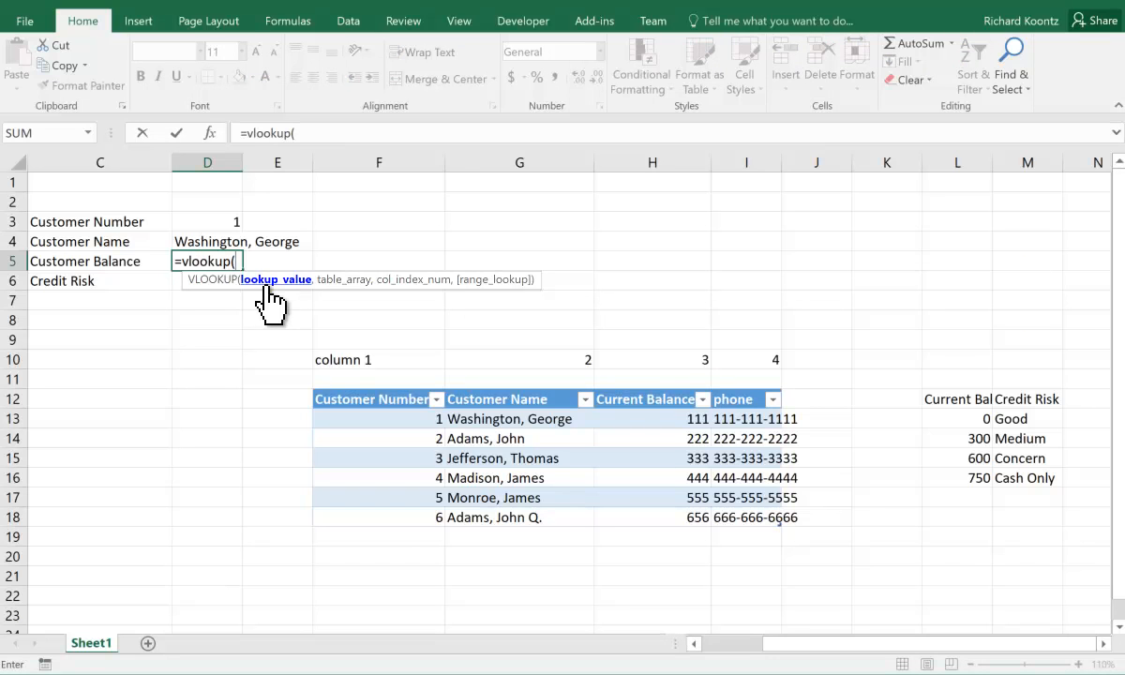
click(209, 223)
text(,)
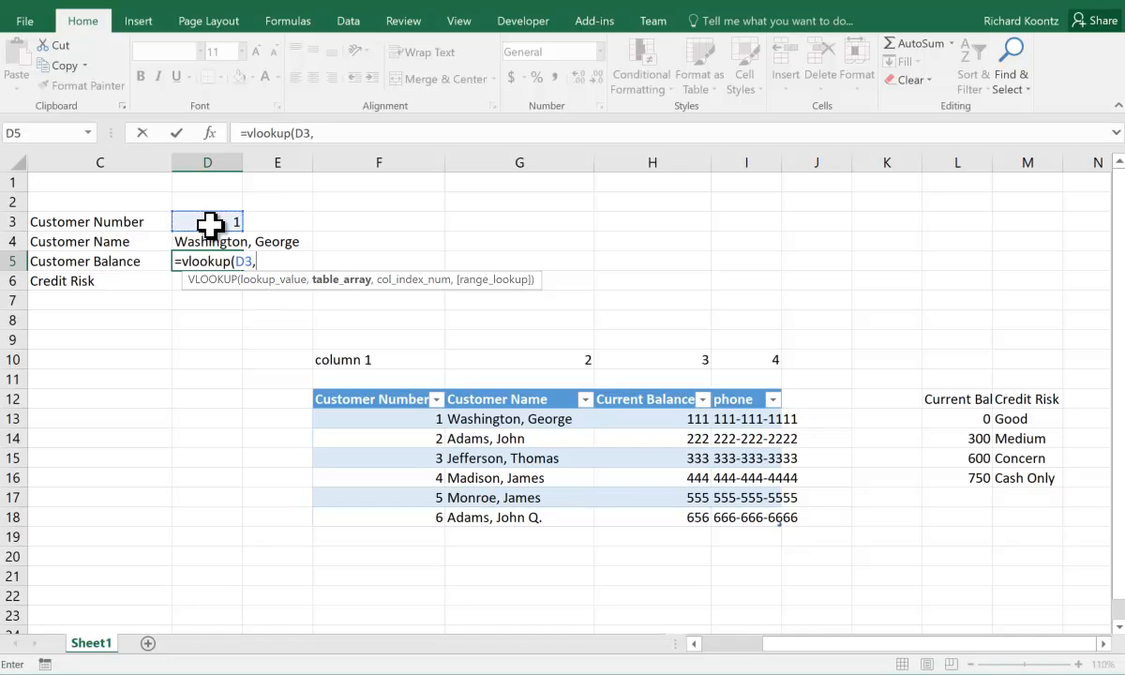
text(customers)
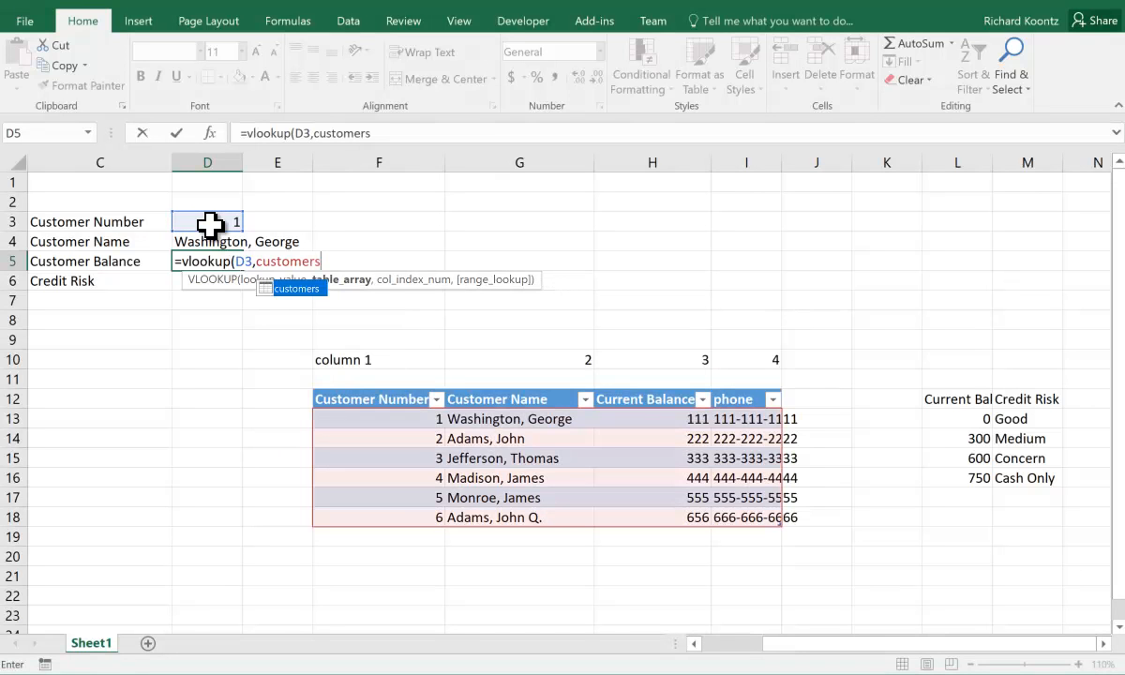
text(,3)
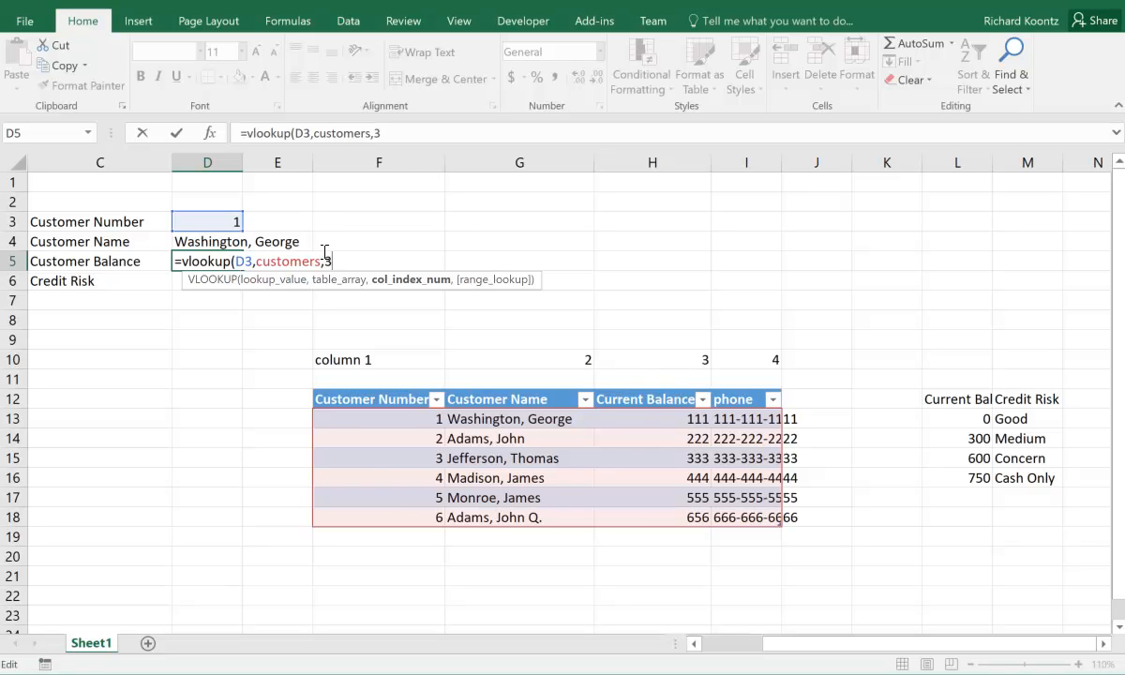
text(,)
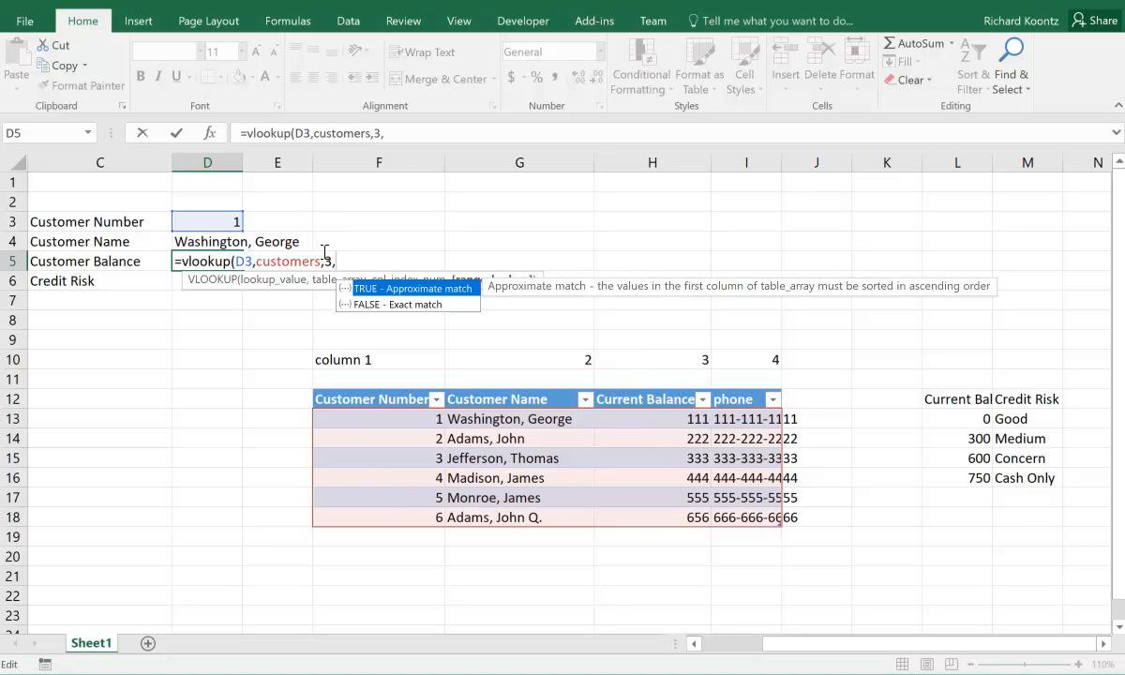
text(false))
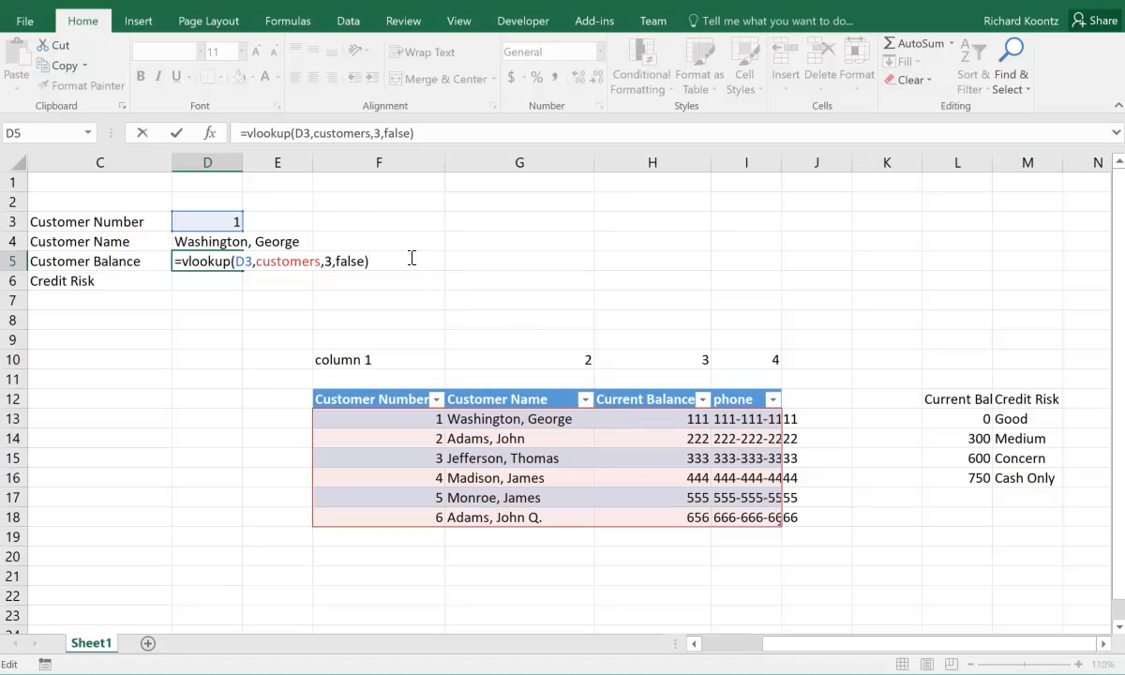
key(Return)
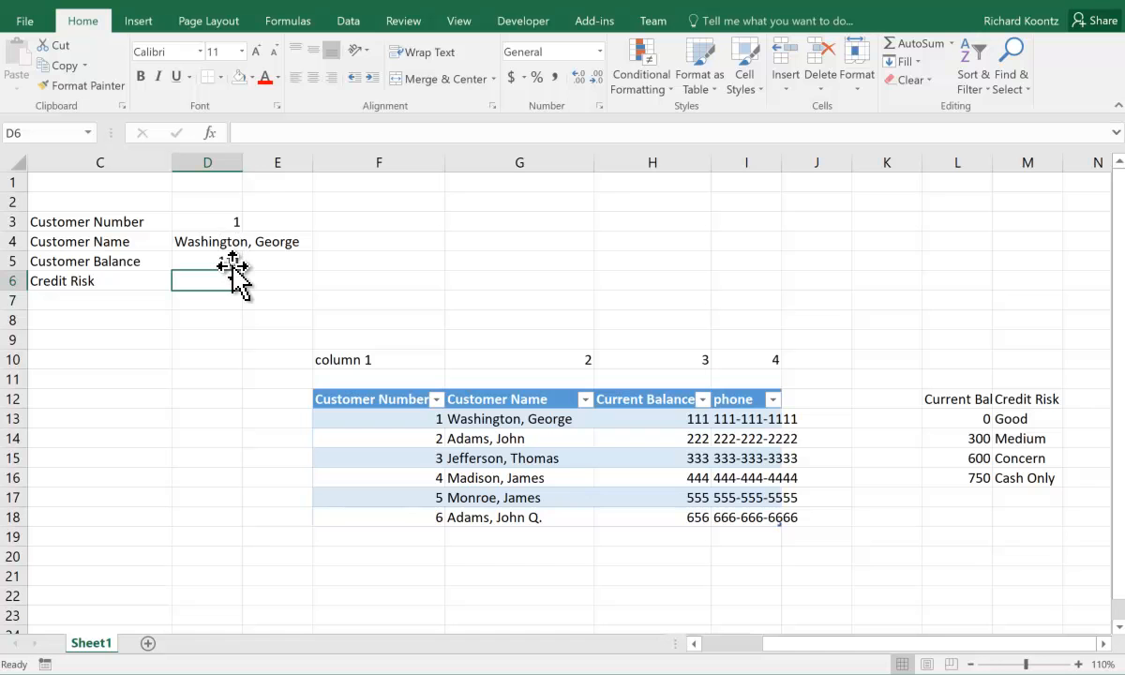
Step: Test both lookups by changing the customer number in D3 to that of the table's third customer
click(219, 221)
text(3)
key(Return)
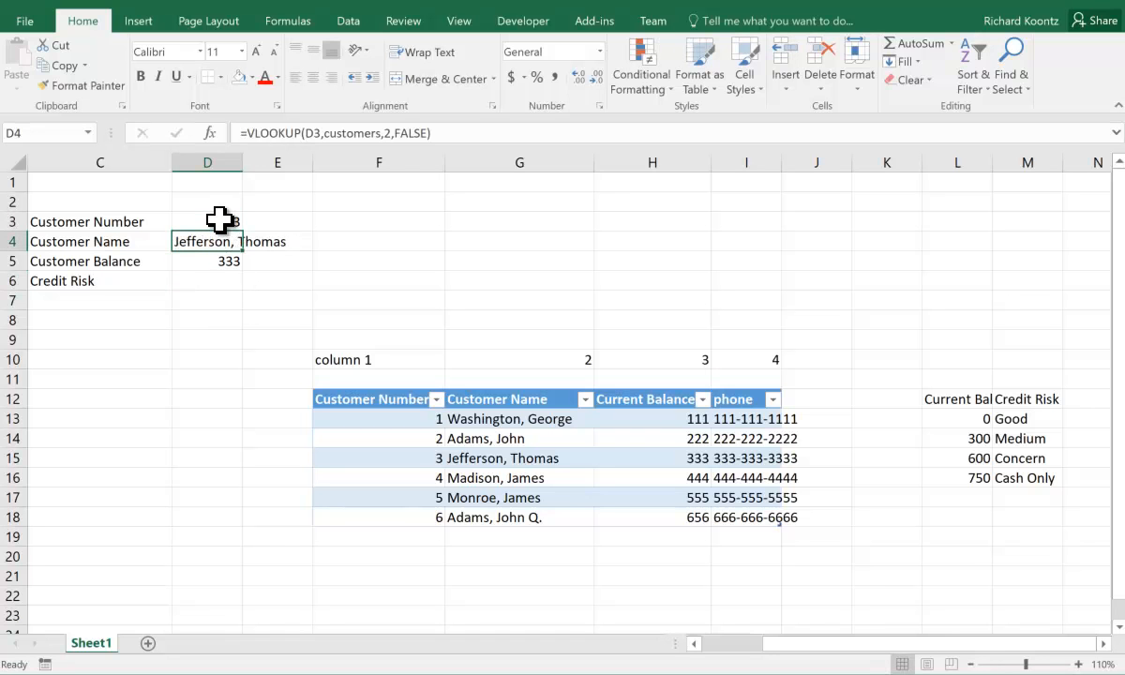
Step: Examine the balance thresholds in L13:L16 and the credit risk ratings beside them
click(222, 280)
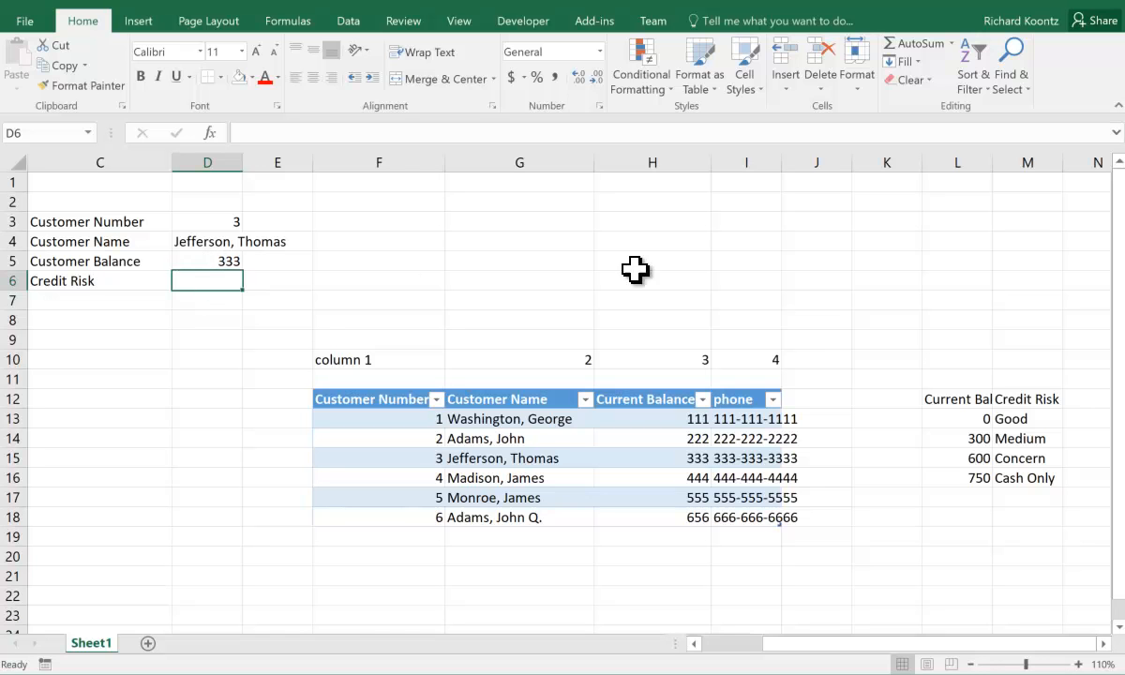
drag(971, 423, 977, 499)
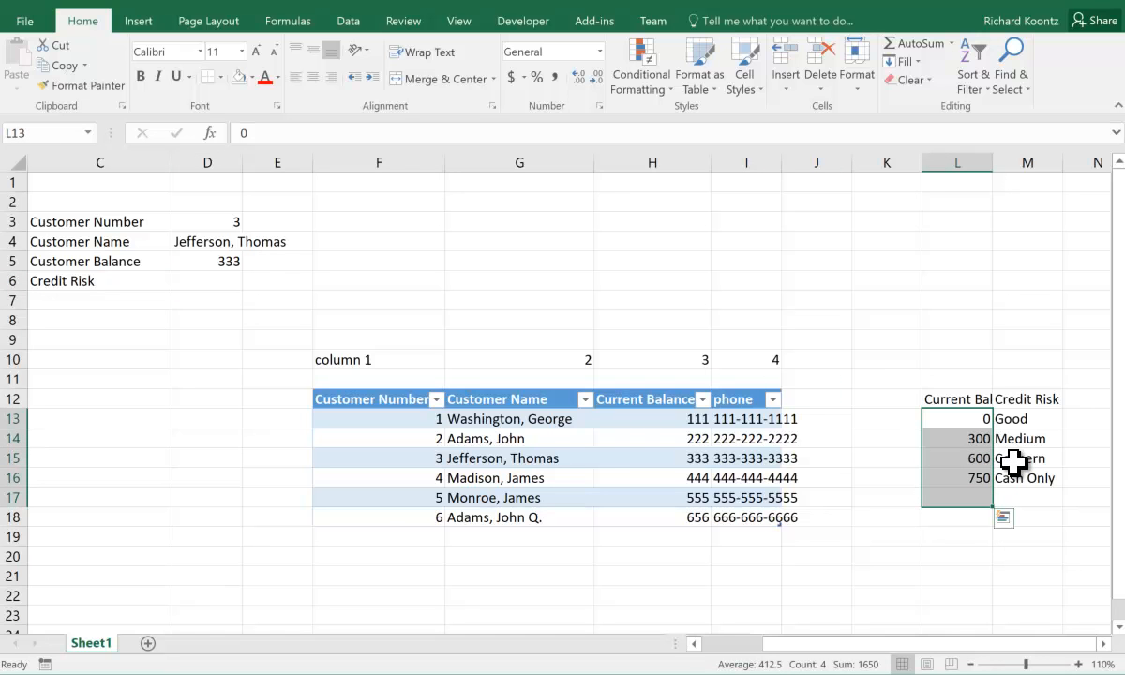
click(974, 440)
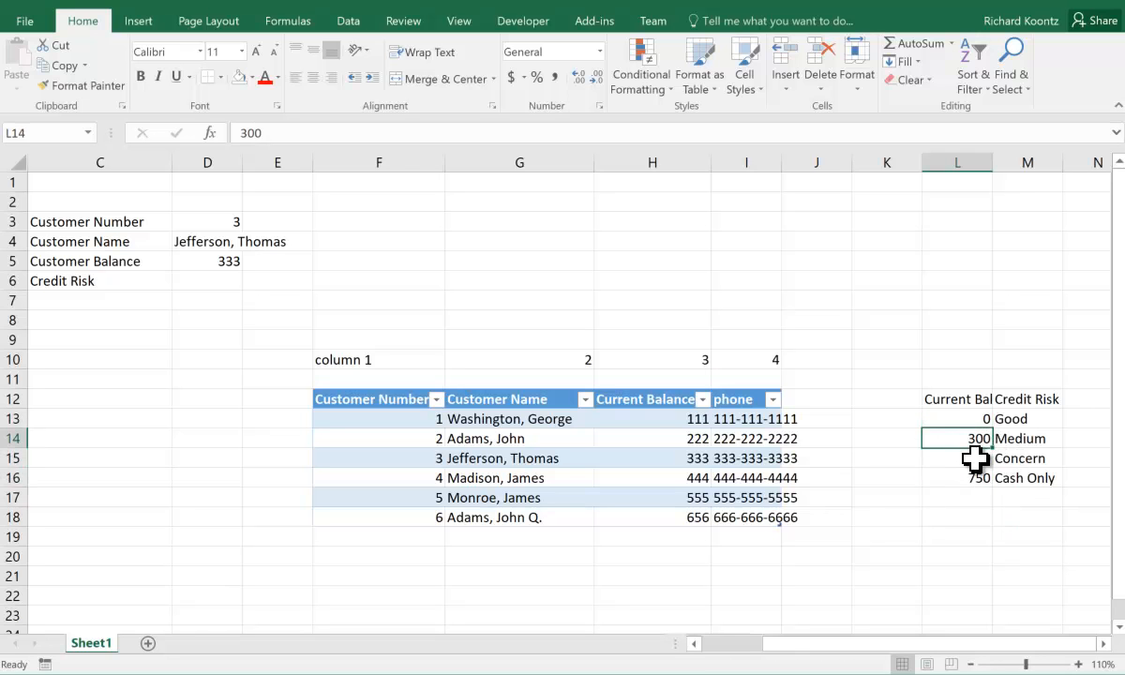
click(975, 458)
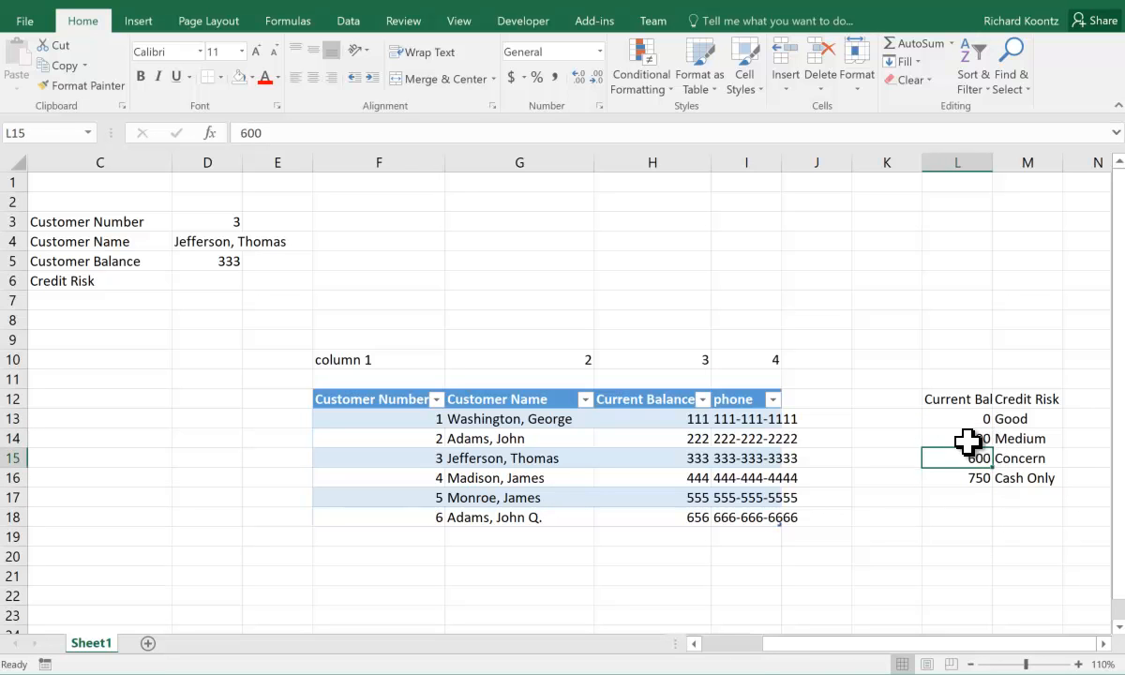
drag(969, 441, 1019, 438)
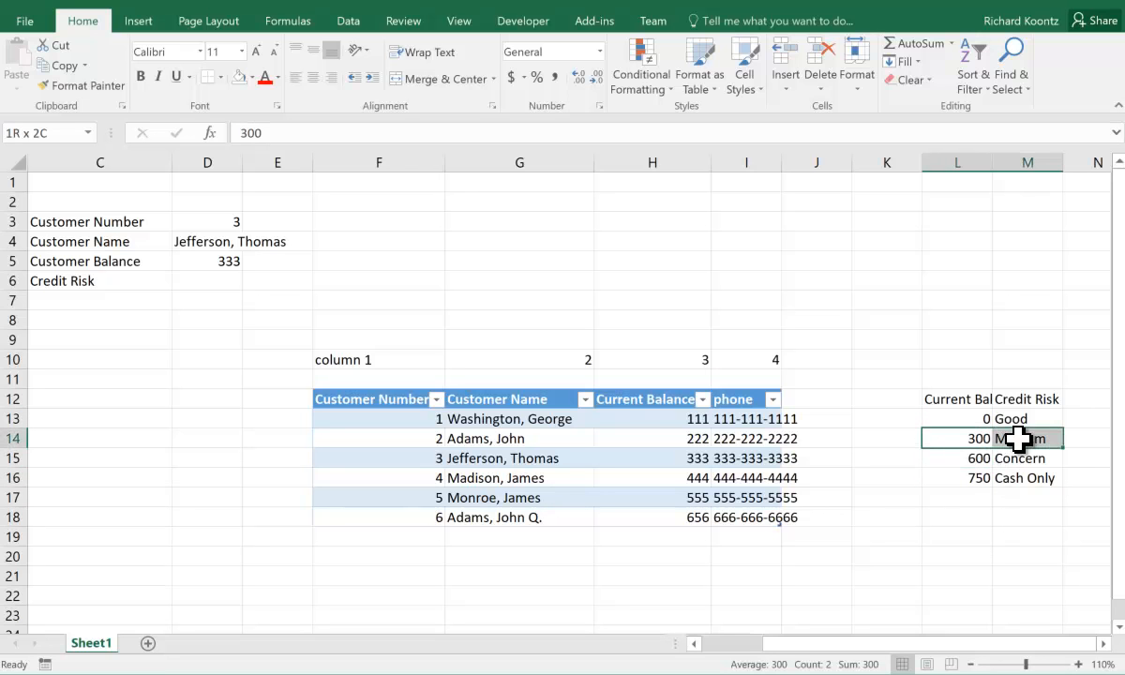
click(970, 421)
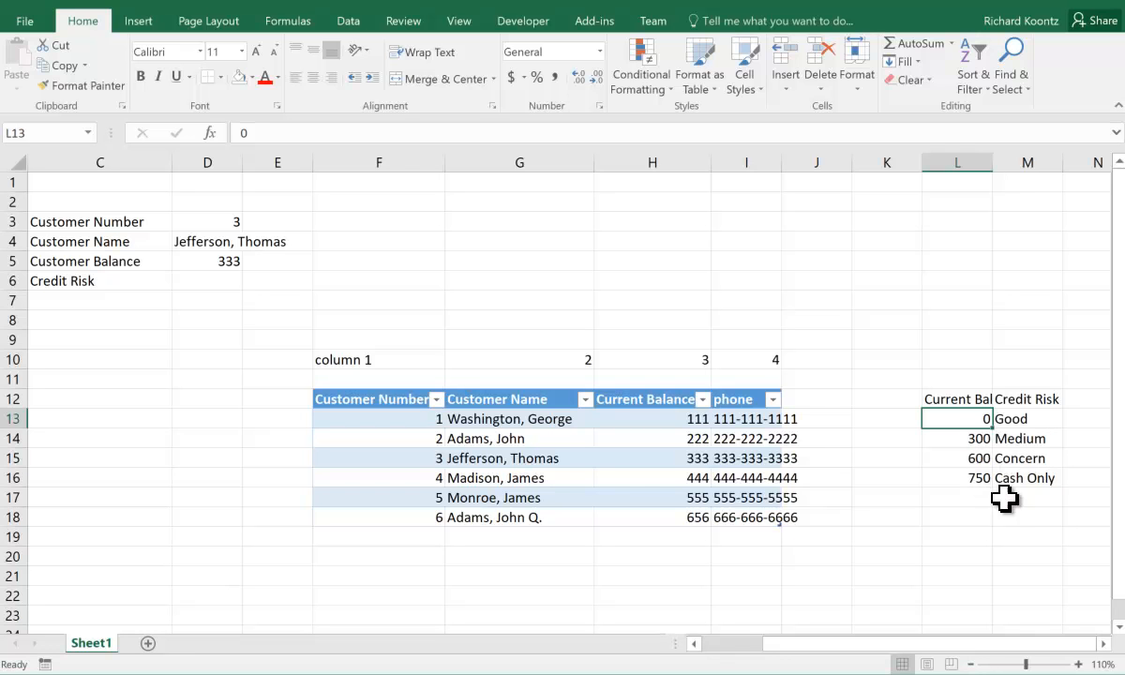
Step: Enter =vlookup(D5,L13:M16,2,true) in D6 to return the credit risk for the customer balance by approximate match
click(214, 281)
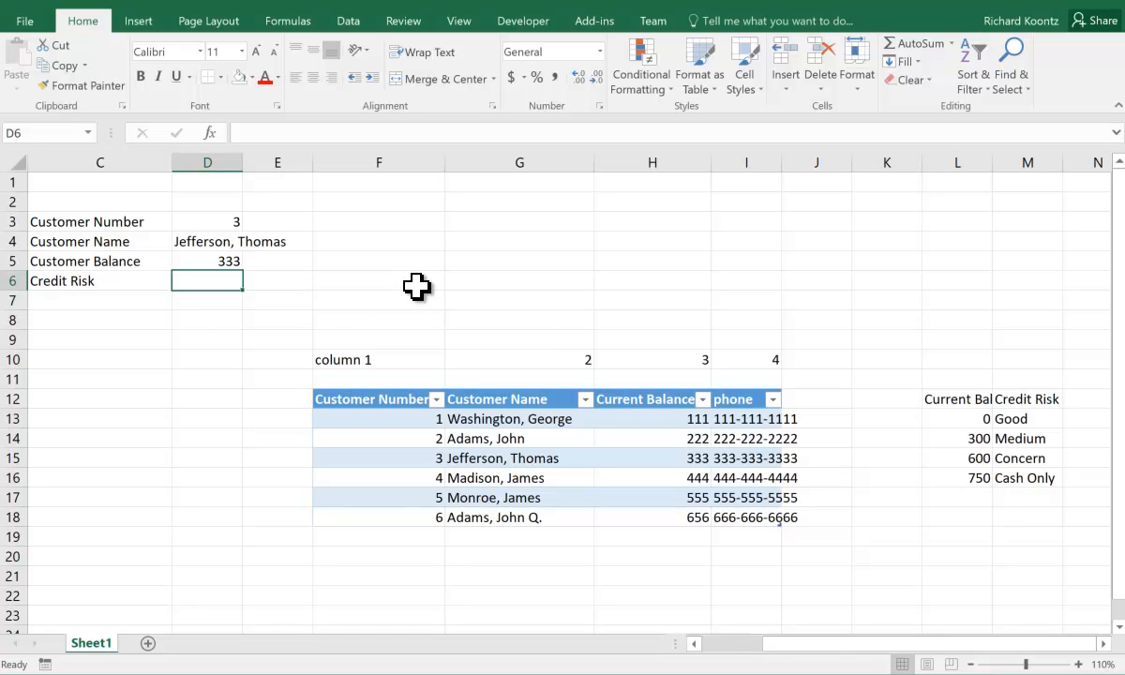
text(=vlookup()
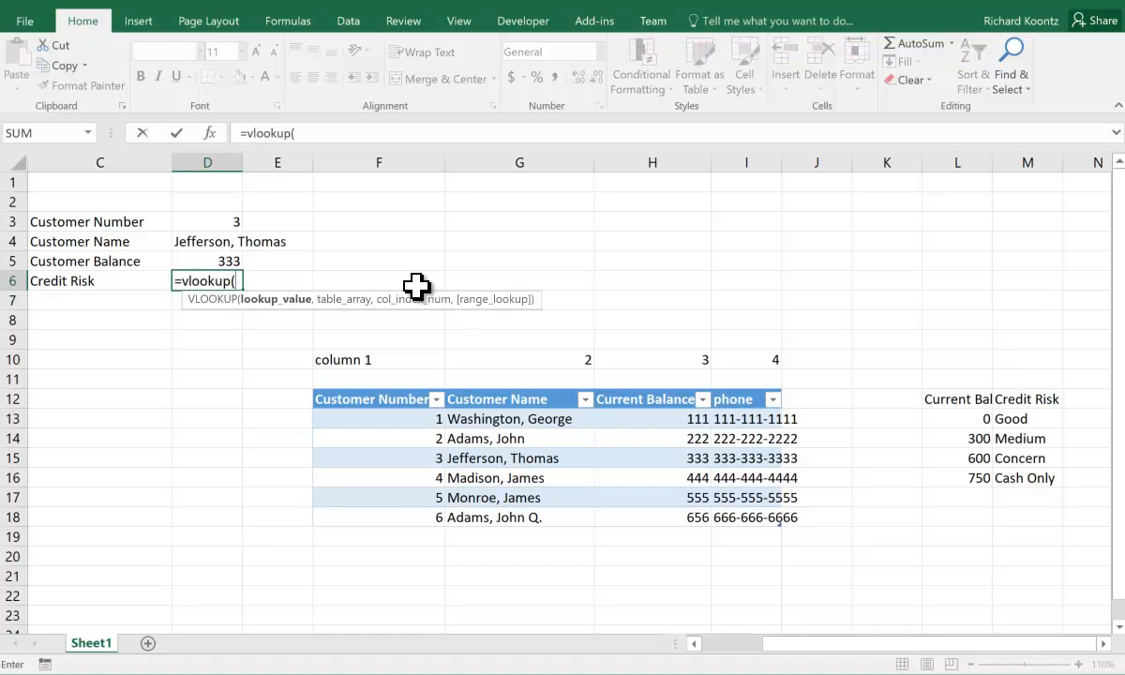
click(223, 260)
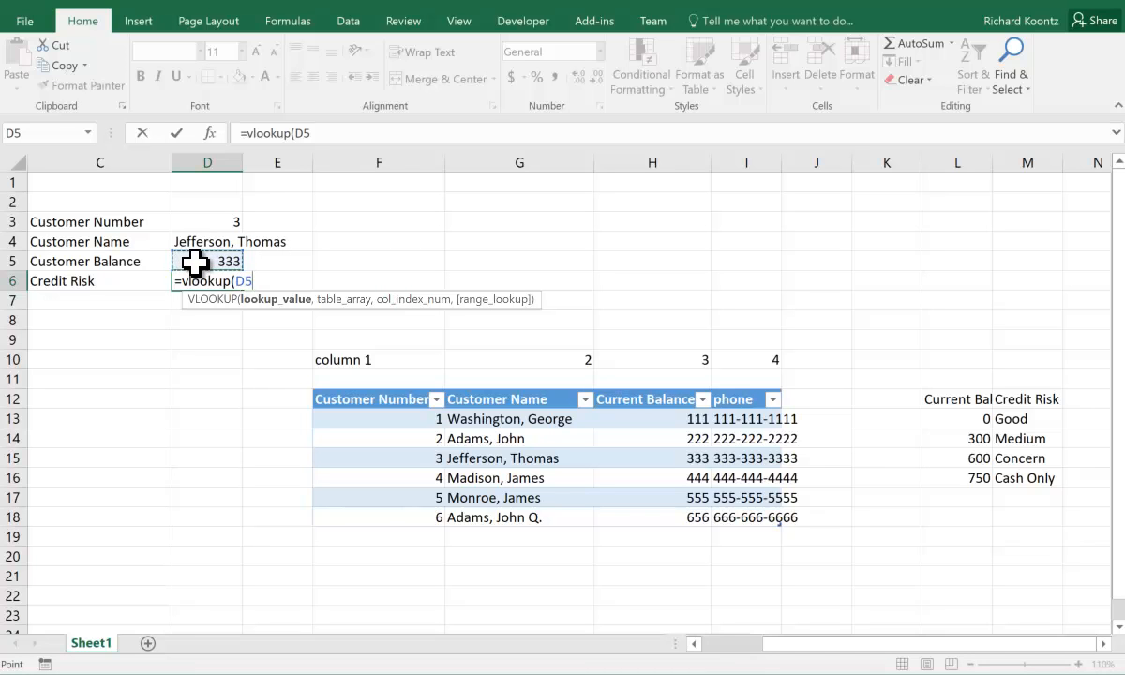
text(,)
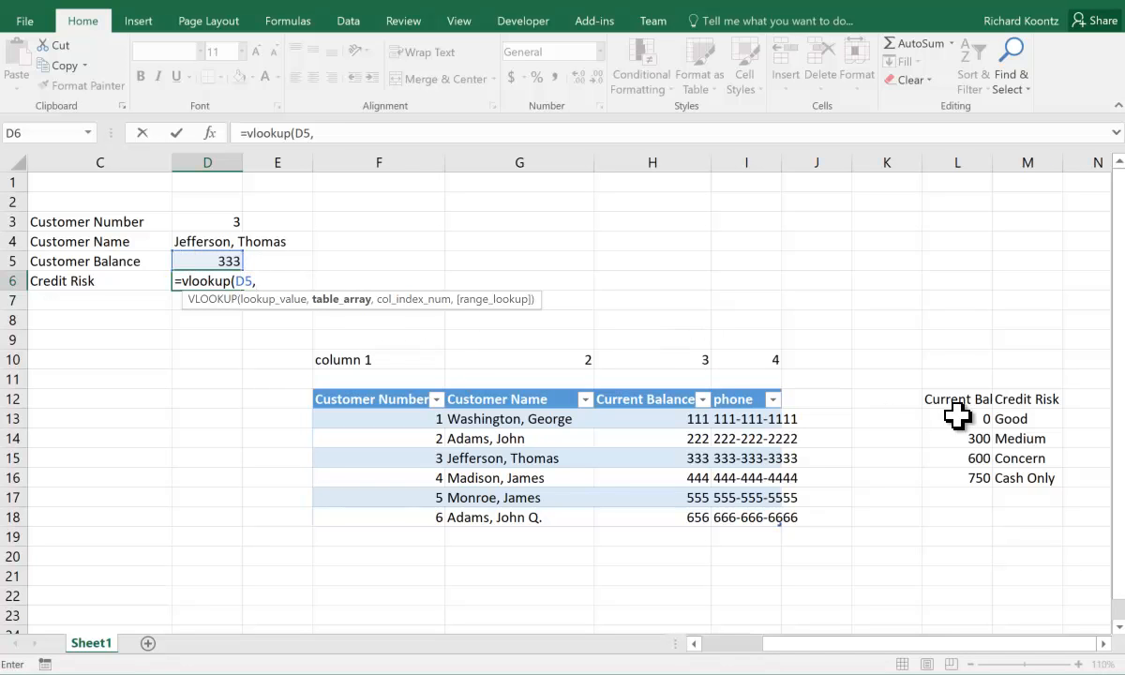
drag(956, 418, 1020, 470)
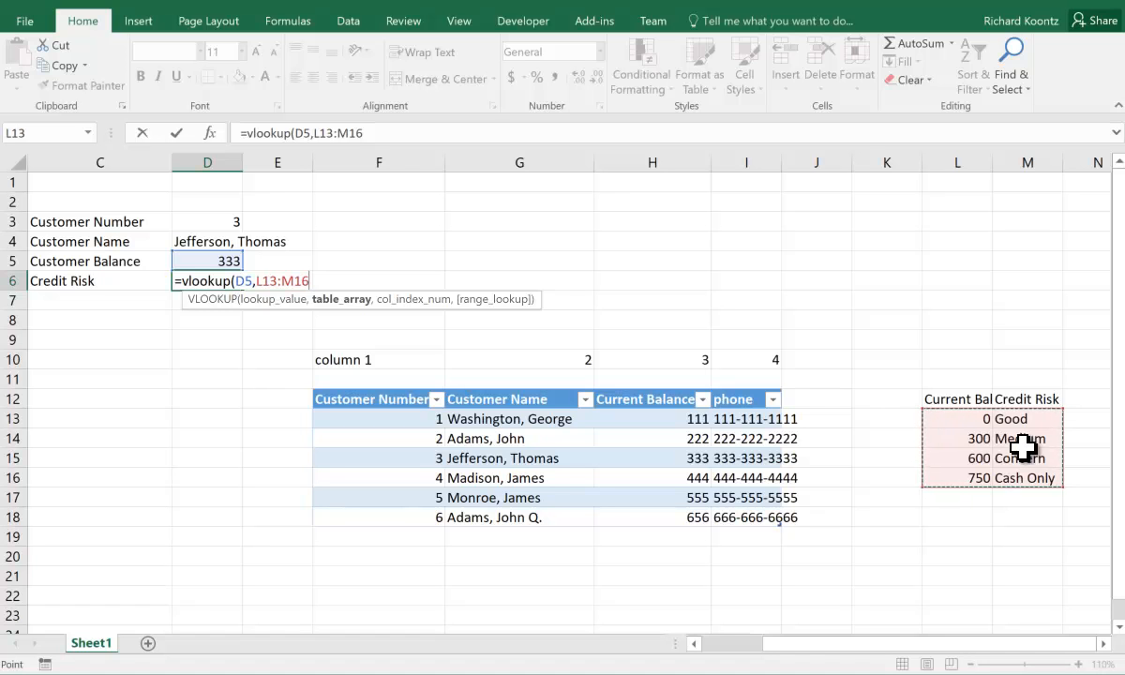
text(,)
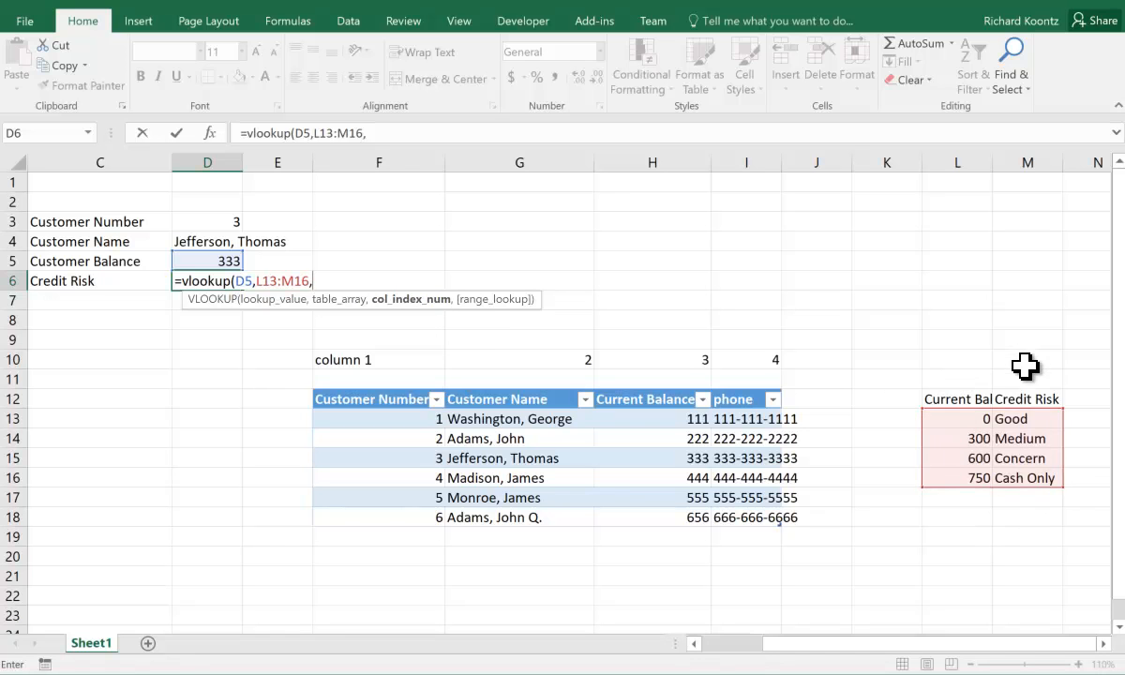
text(2,)
key(BackSpace)
key(BackSpace)
text(2,)
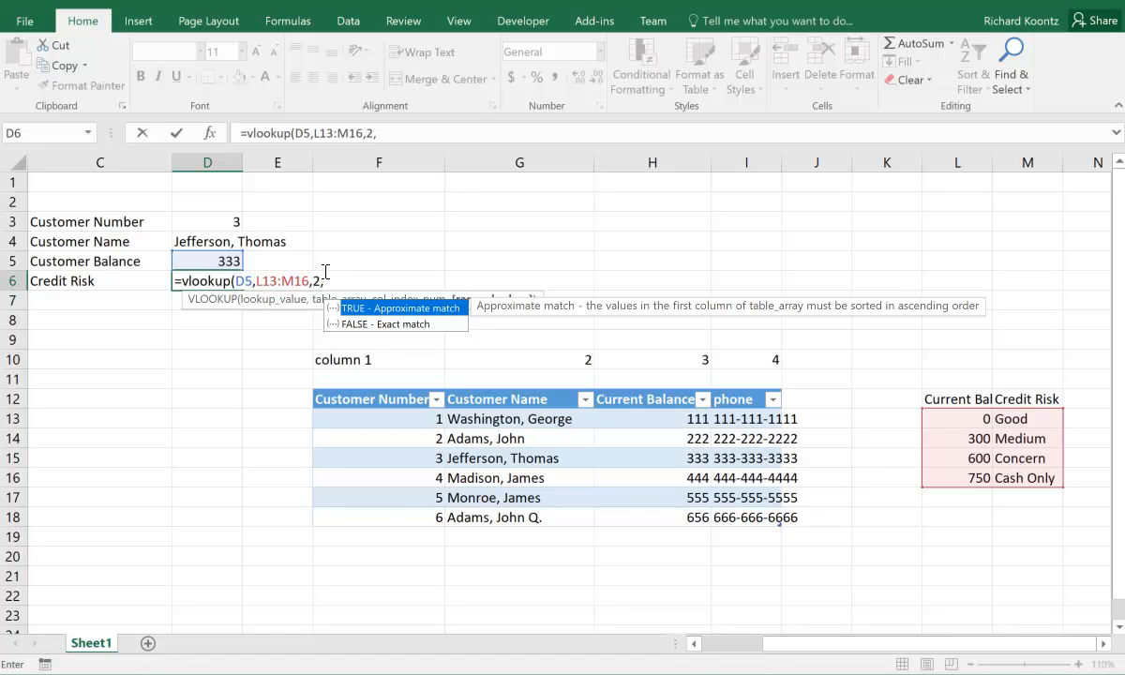
text(true))
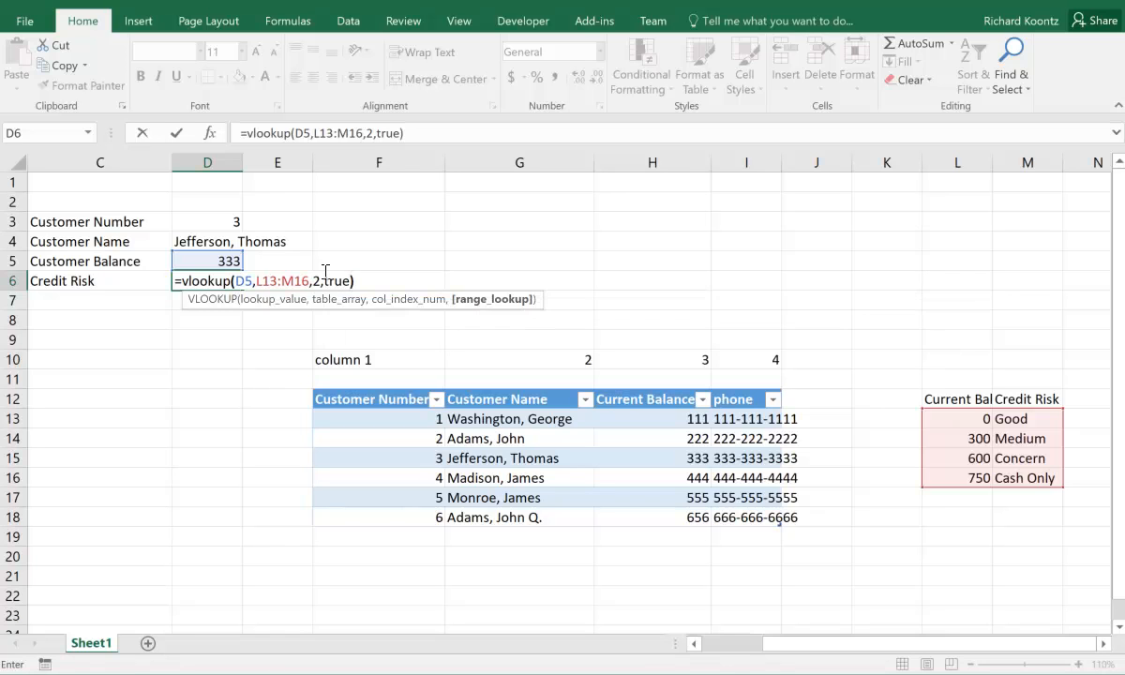
key(Return)
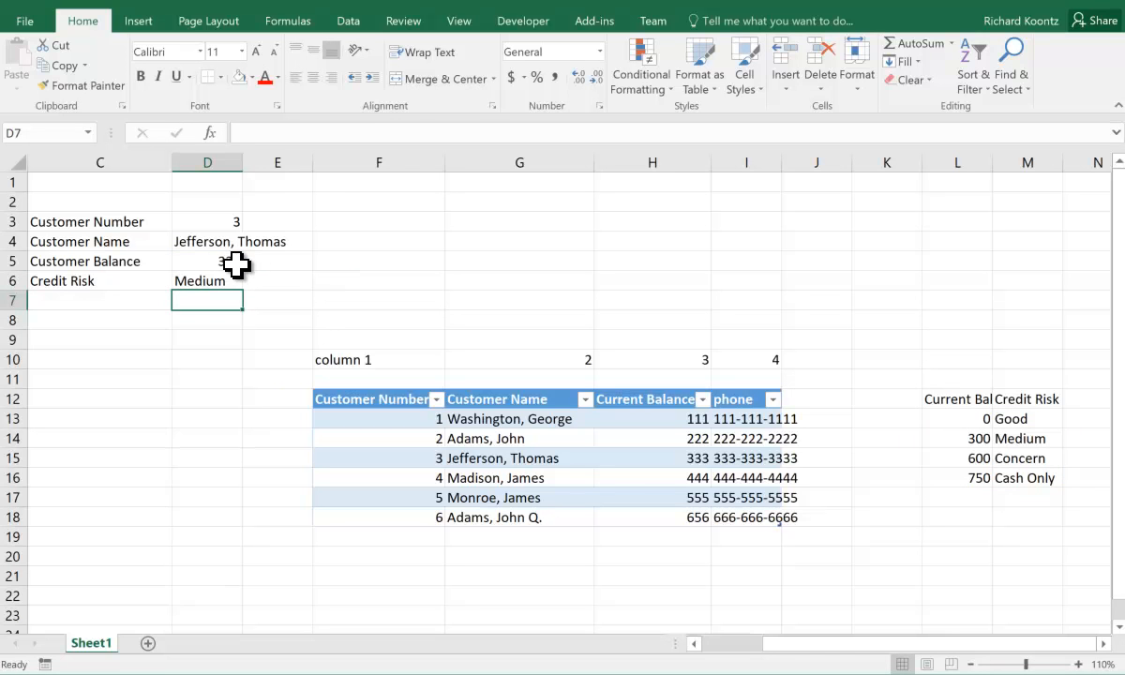
Step: Test the three lookups by changing the customer number in D3 to that of the table's first customer and finally the last customer
click(216, 220)
text(1)
key(Return)
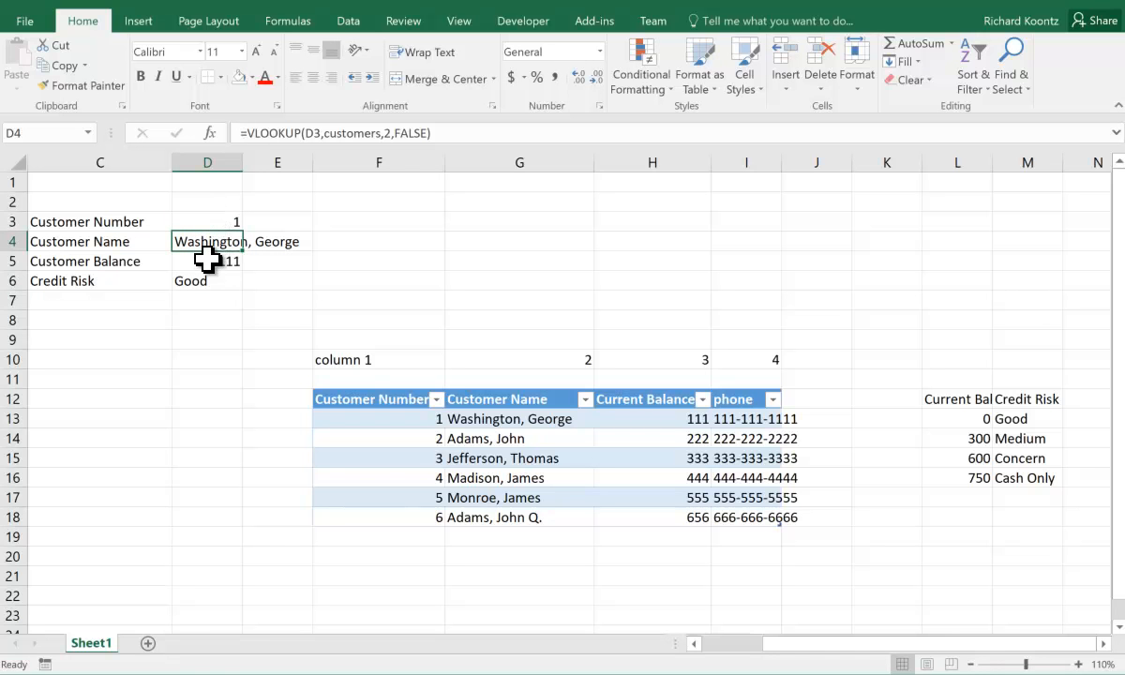
click(208, 223)
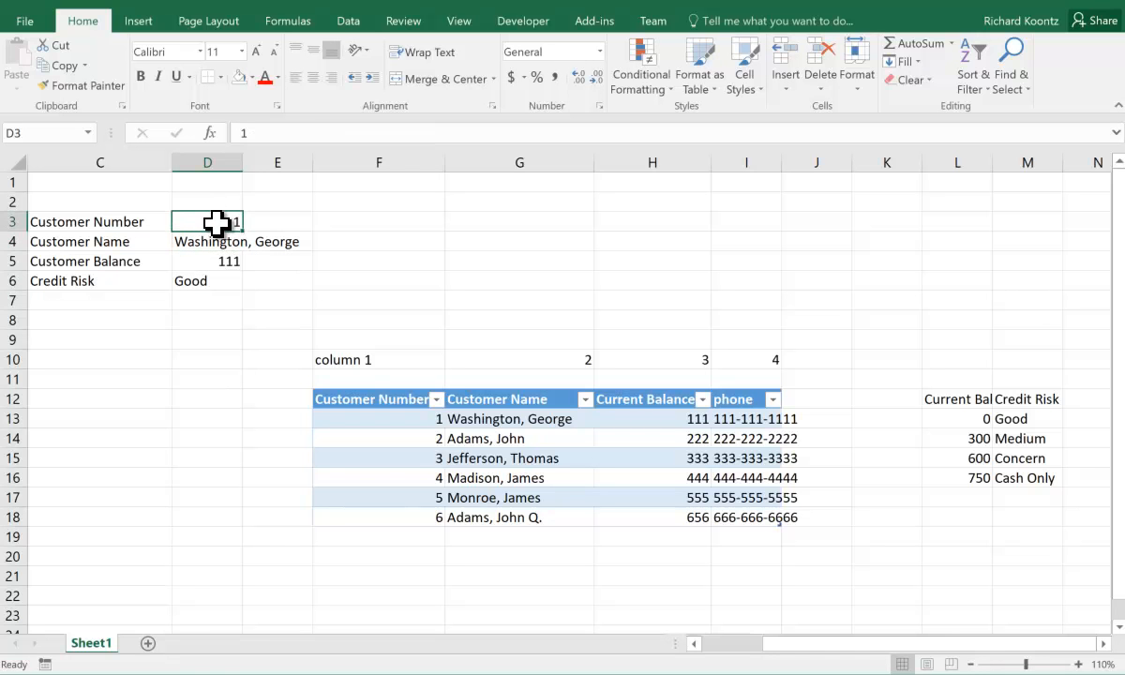
text(6)
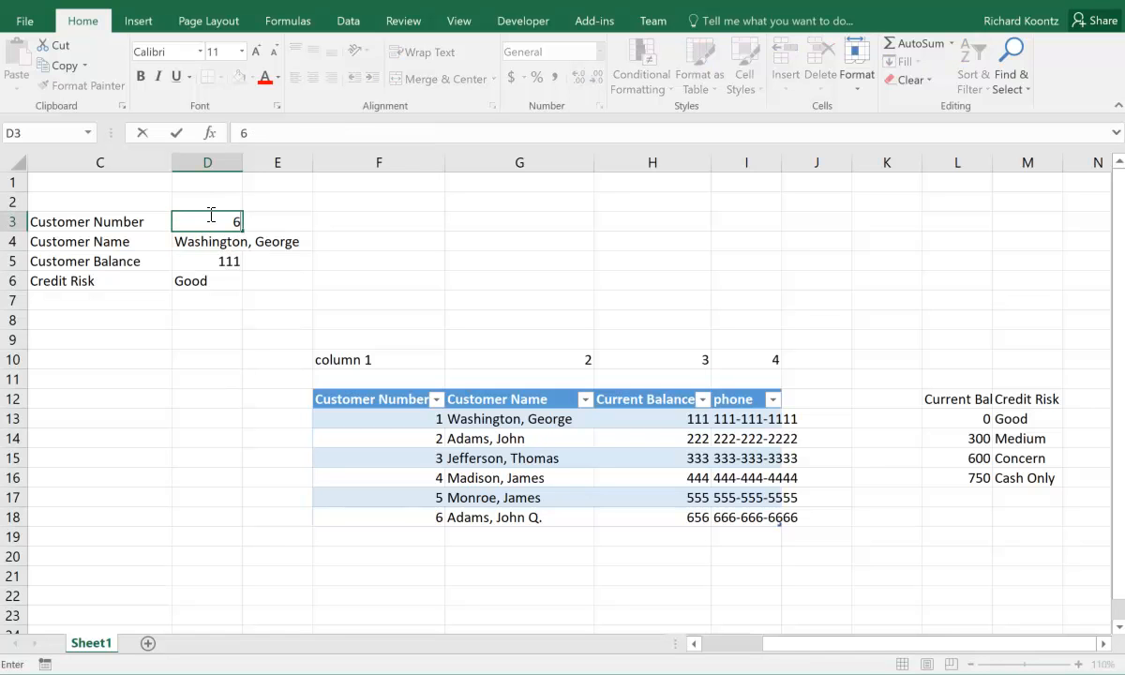
key(Return)
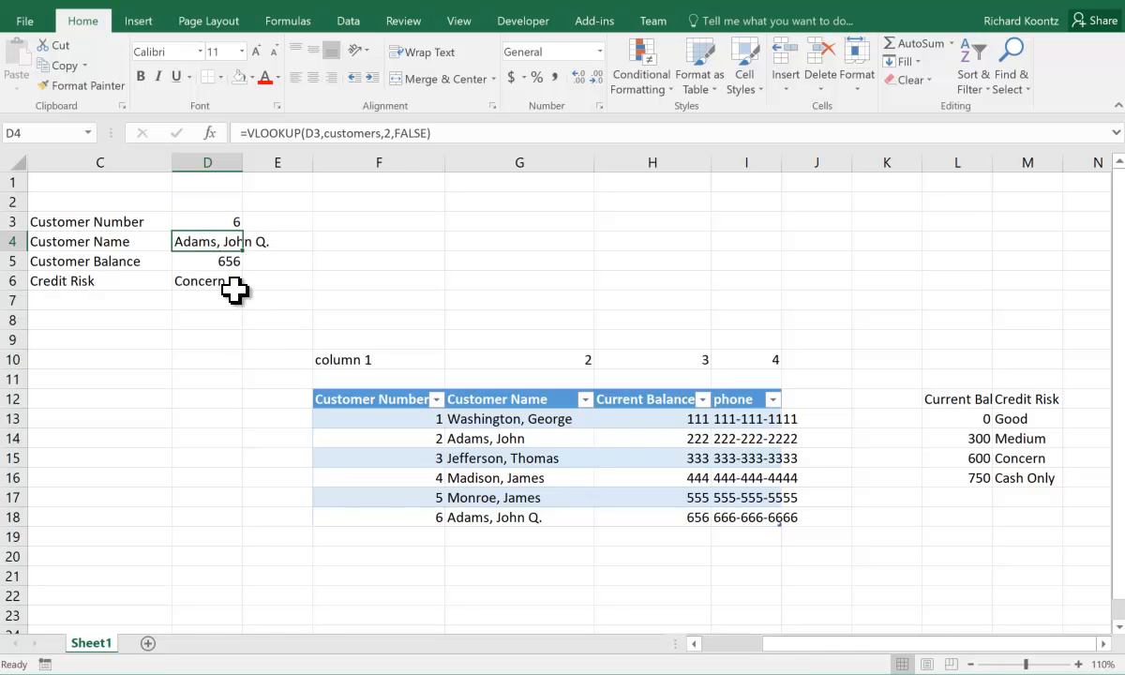